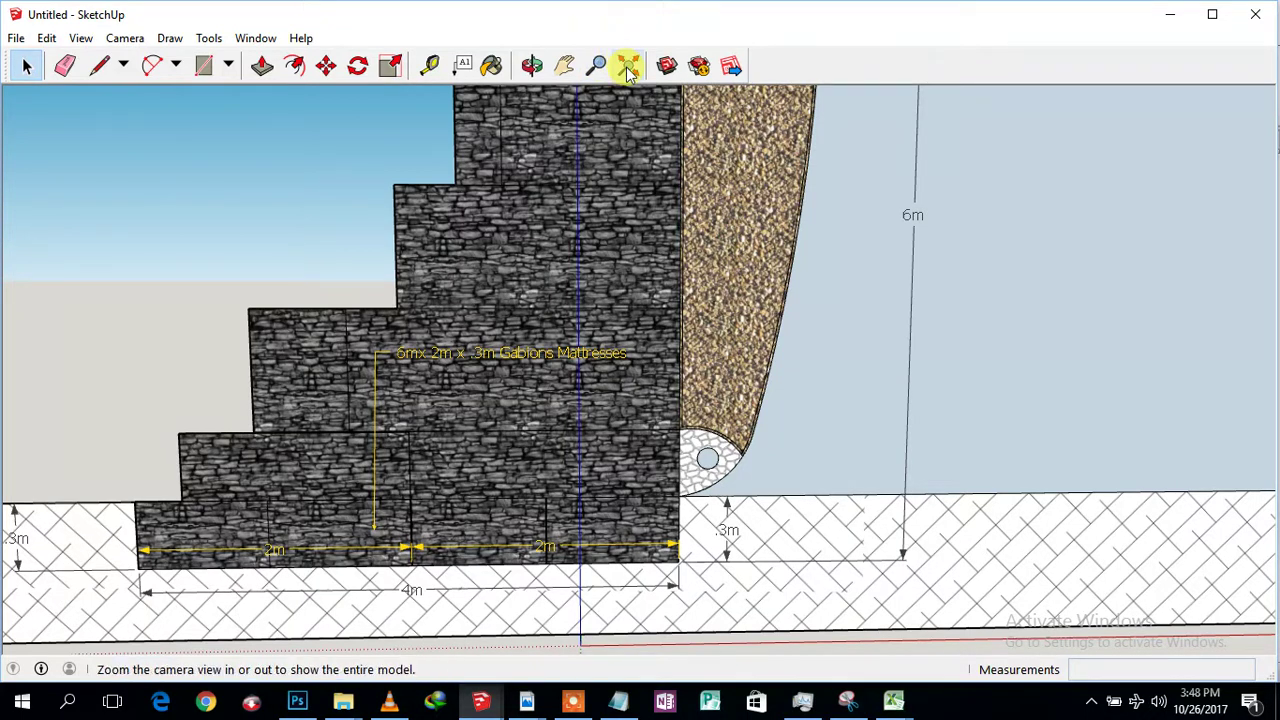
# Fit the entire gabion wall section into view with Zoom Extents and switch to Excel.
pyautogui.click(628, 66)
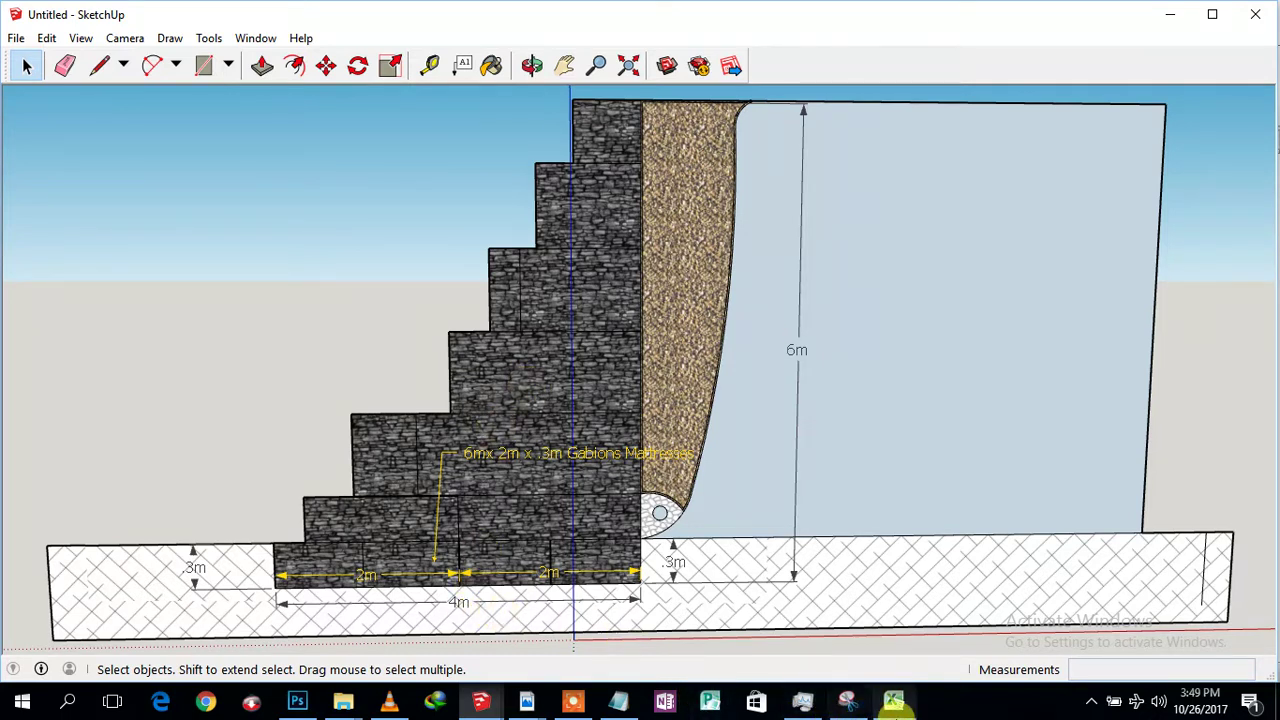
pyautogui.click(893, 703)
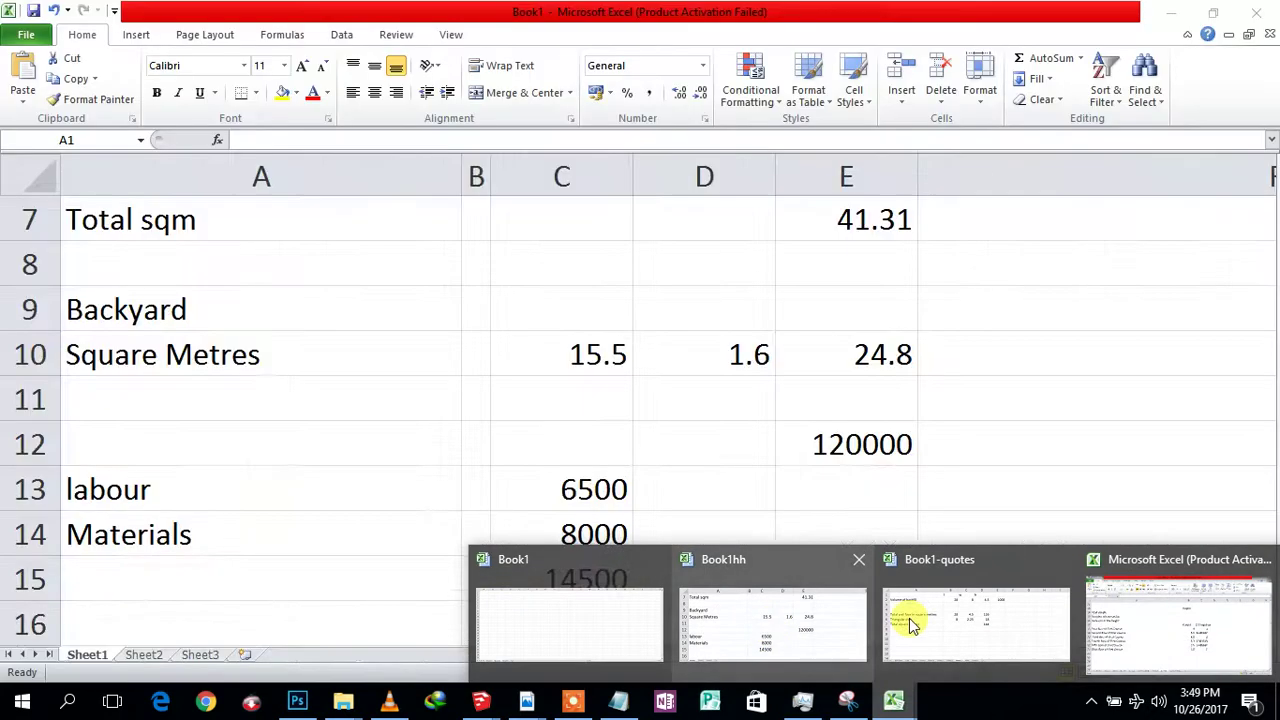
# Bring up the course-height workbook at 160% zoom, scrolled to rows 14–23.
pyautogui.click(1130, 635)
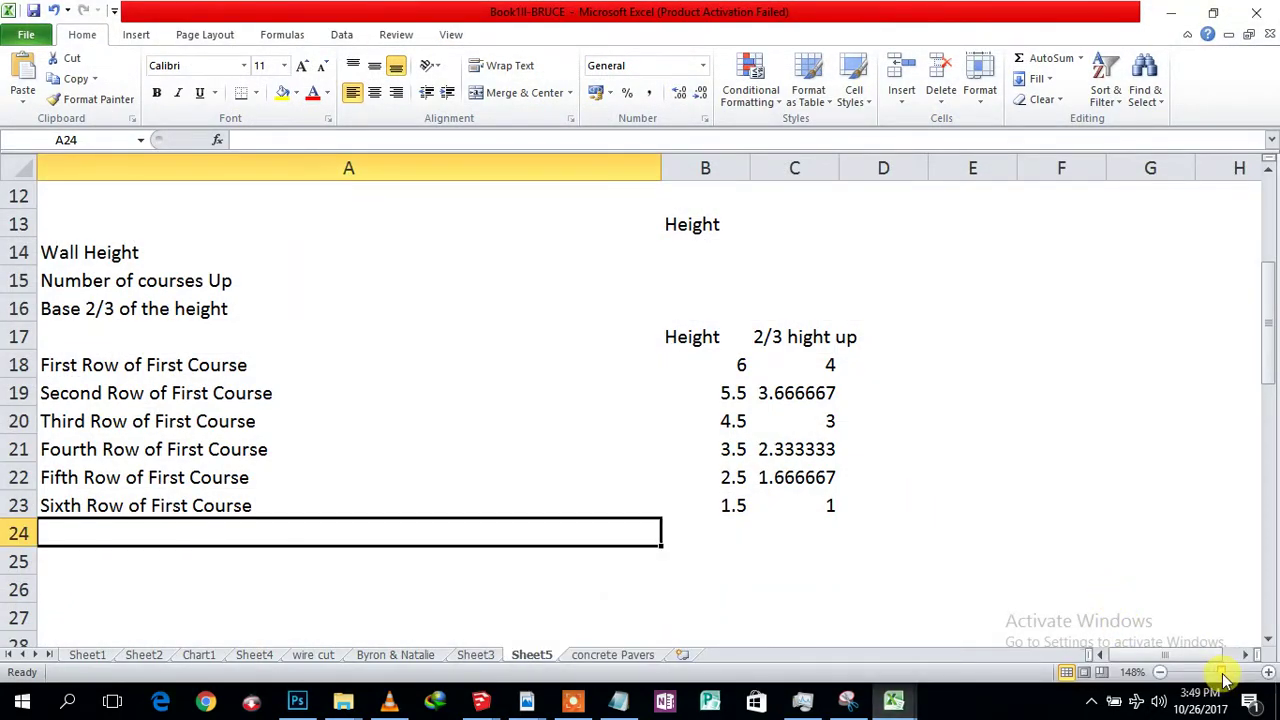
pyautogui.click(1225, 680)
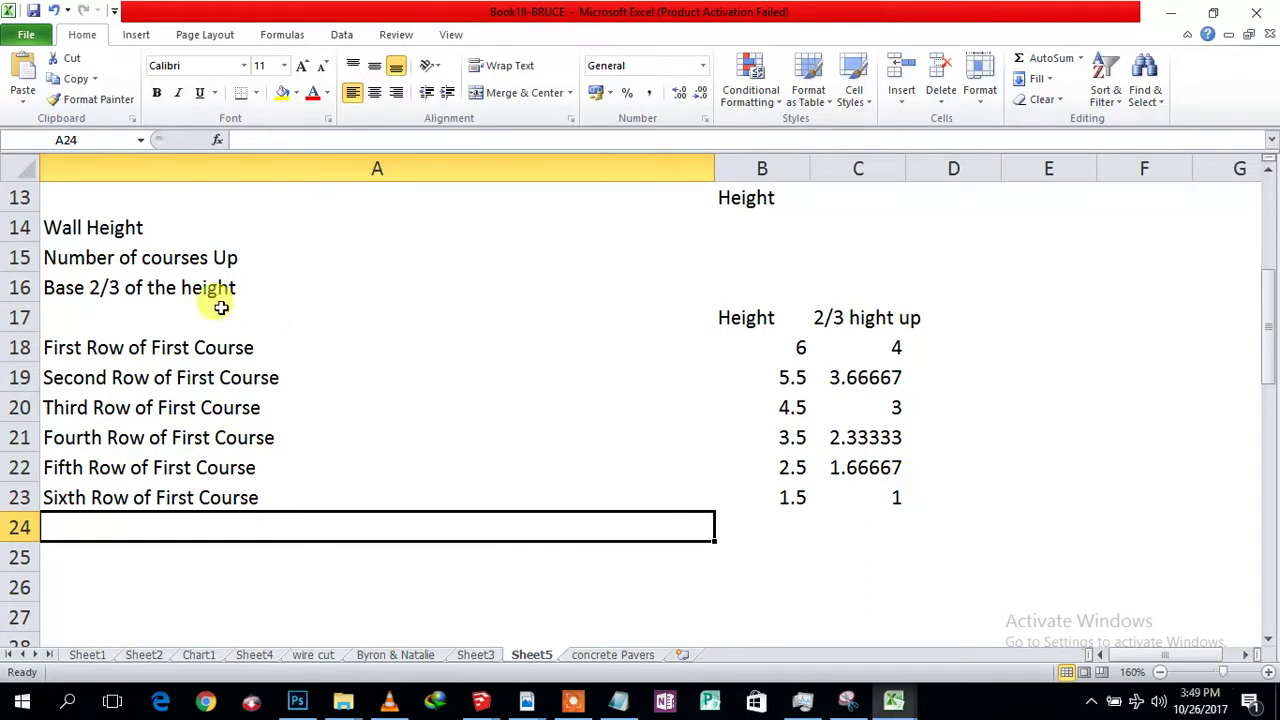
pyautogui.moveTo(1270, 323)
pyautogui.mouseDown()
pyautogui.moveTo(1269, 240)
pyautogui.moveTo(1274, 332)
pyautogui.mouseUp()
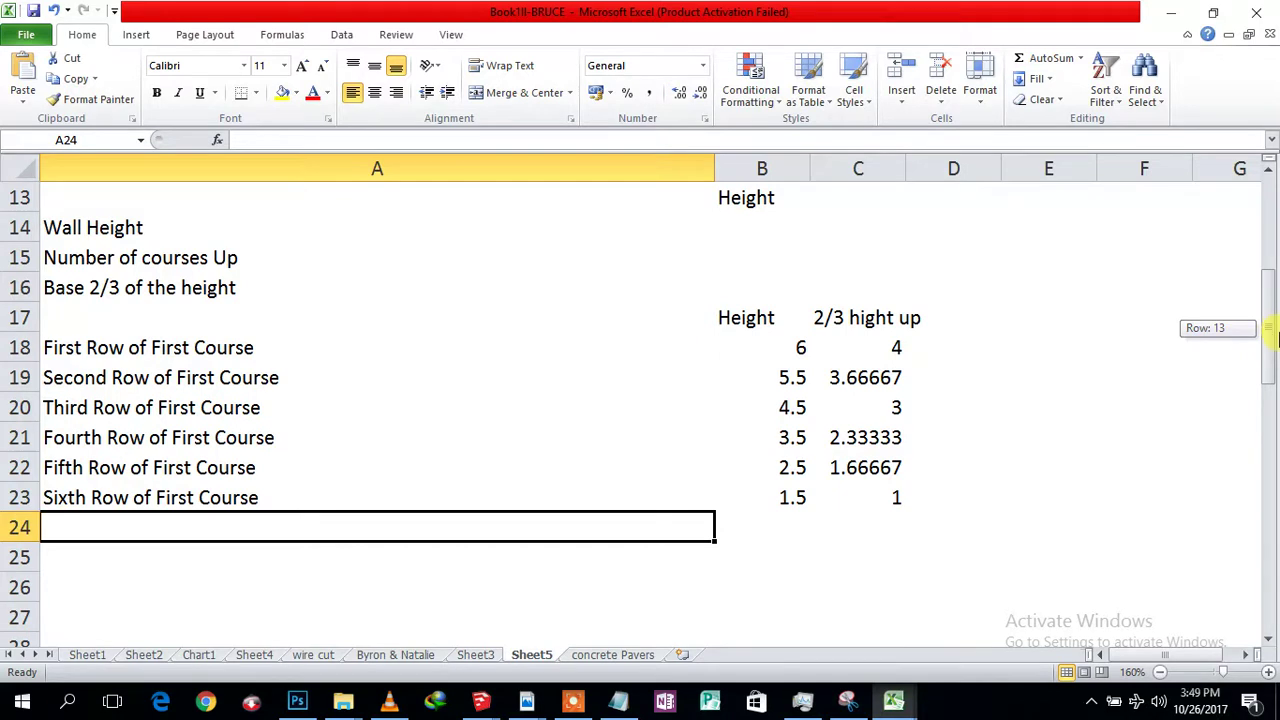
pyautogui.moveTo(1274, 340); pyautogui.dragTo(1274, 342)
# Select the First and Second Row of First Course labels and check the course height in B18.
pyautogui.click(200, 317)
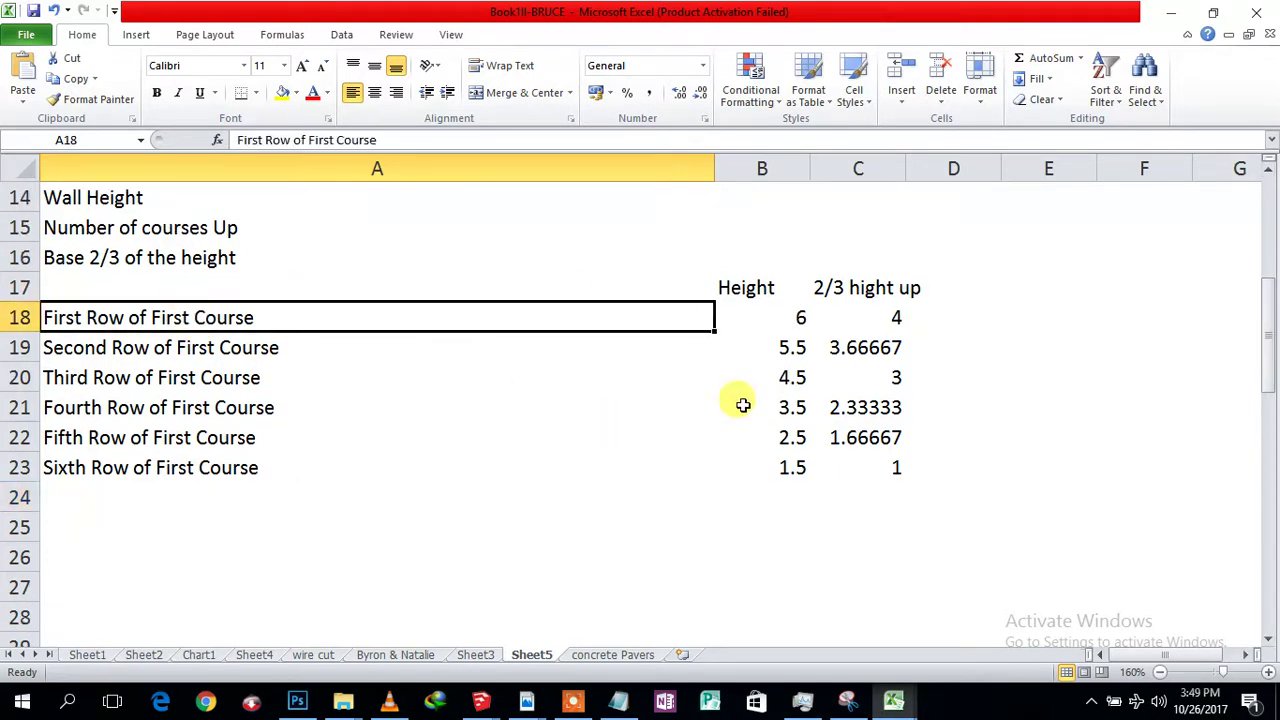
pyautogui.click(287, 352)
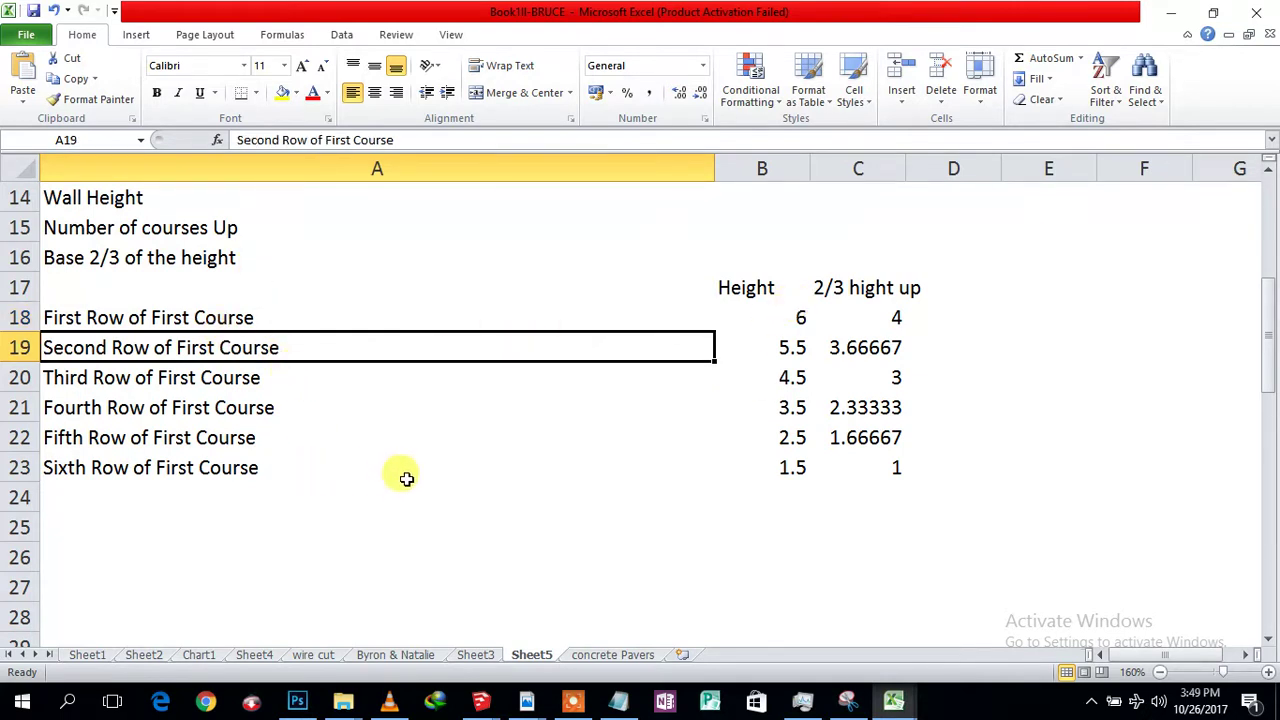
pyautogui.click(801, 316)
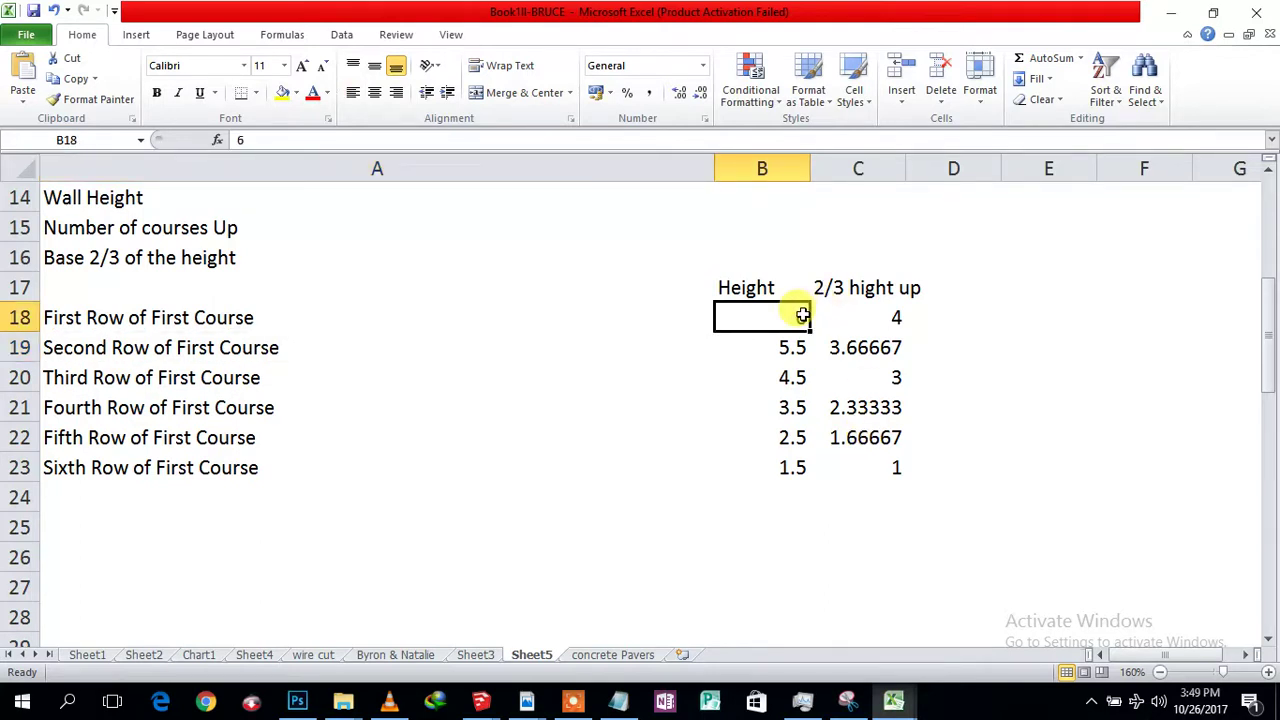
pyautogui.click(848, 318)
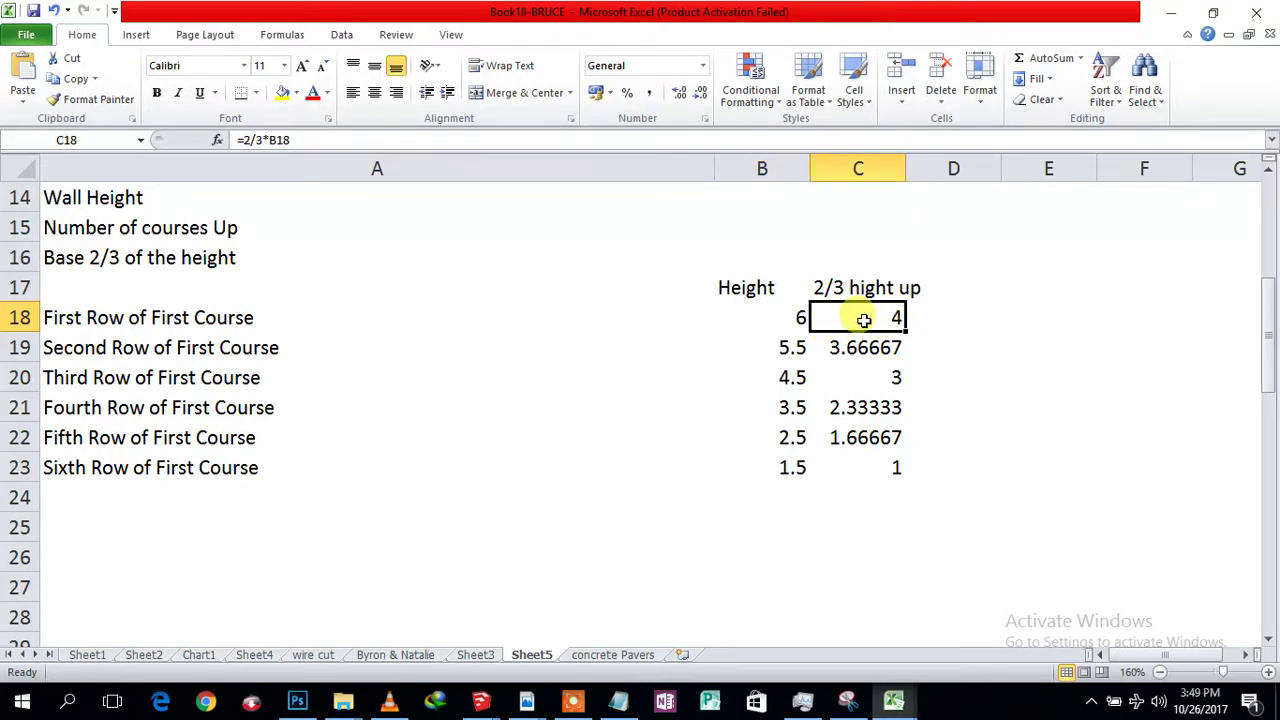
pyautogui.doubleClick(864, 319)
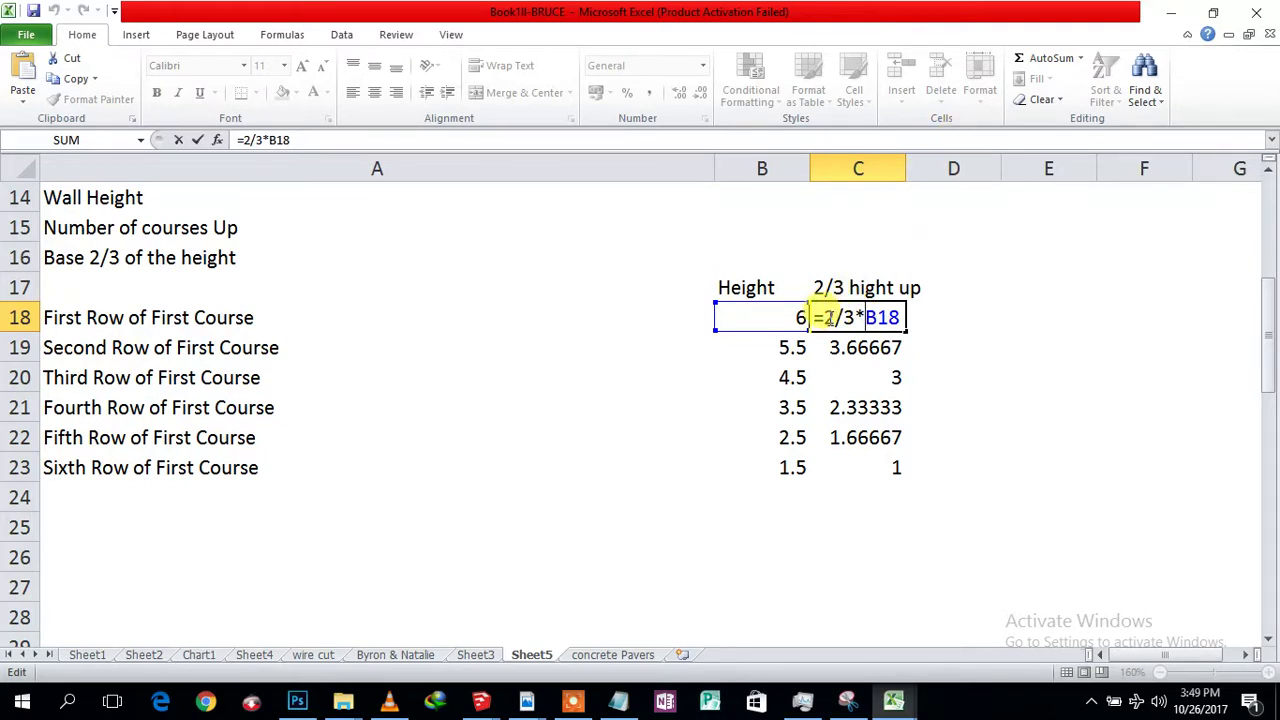
pyautogui.moveTo(828, 318); pyautogui.dragTo(855, 318)
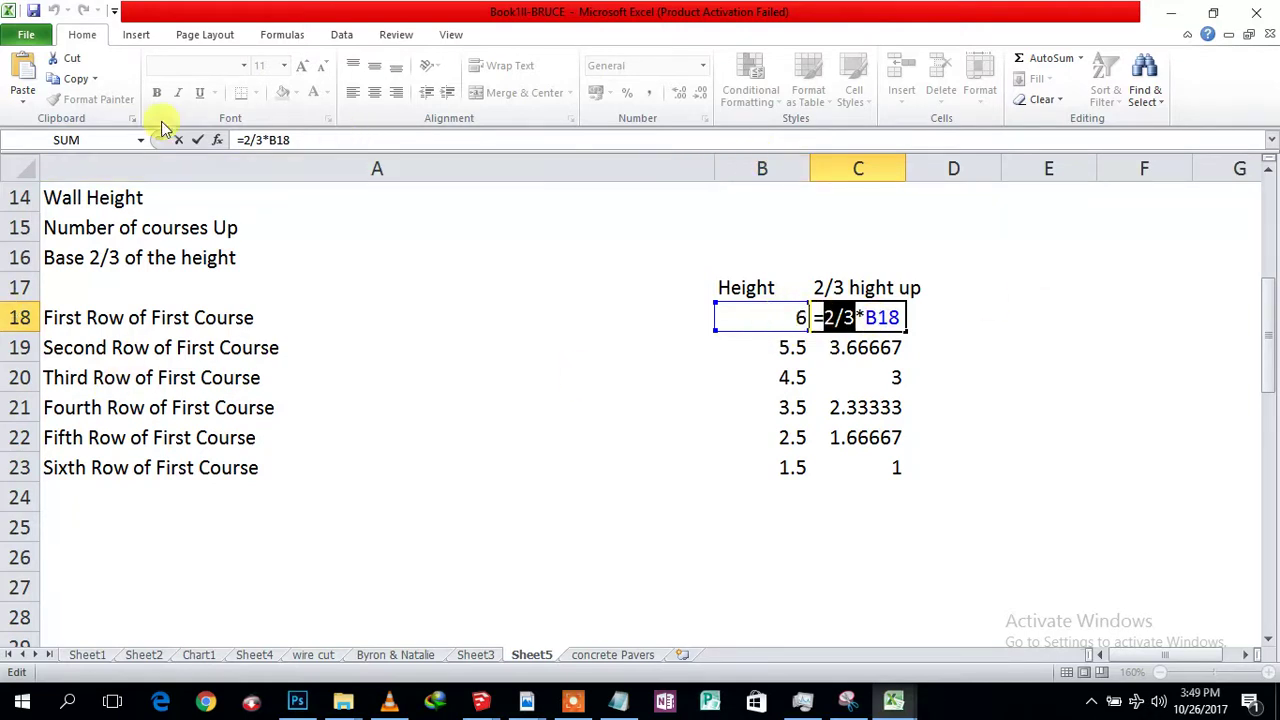
pyautogui.click(196, 140)
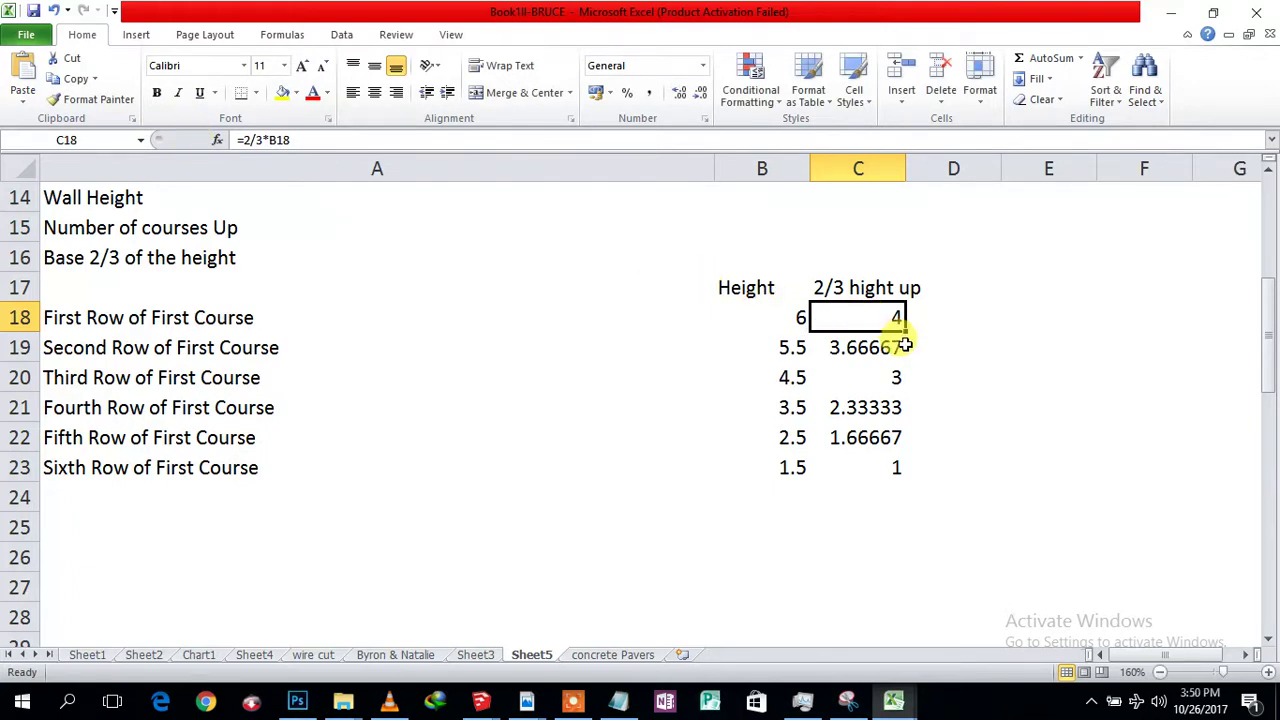
pyautogui.click(865, 348)
pyautogui.doubleClick(865, 348)
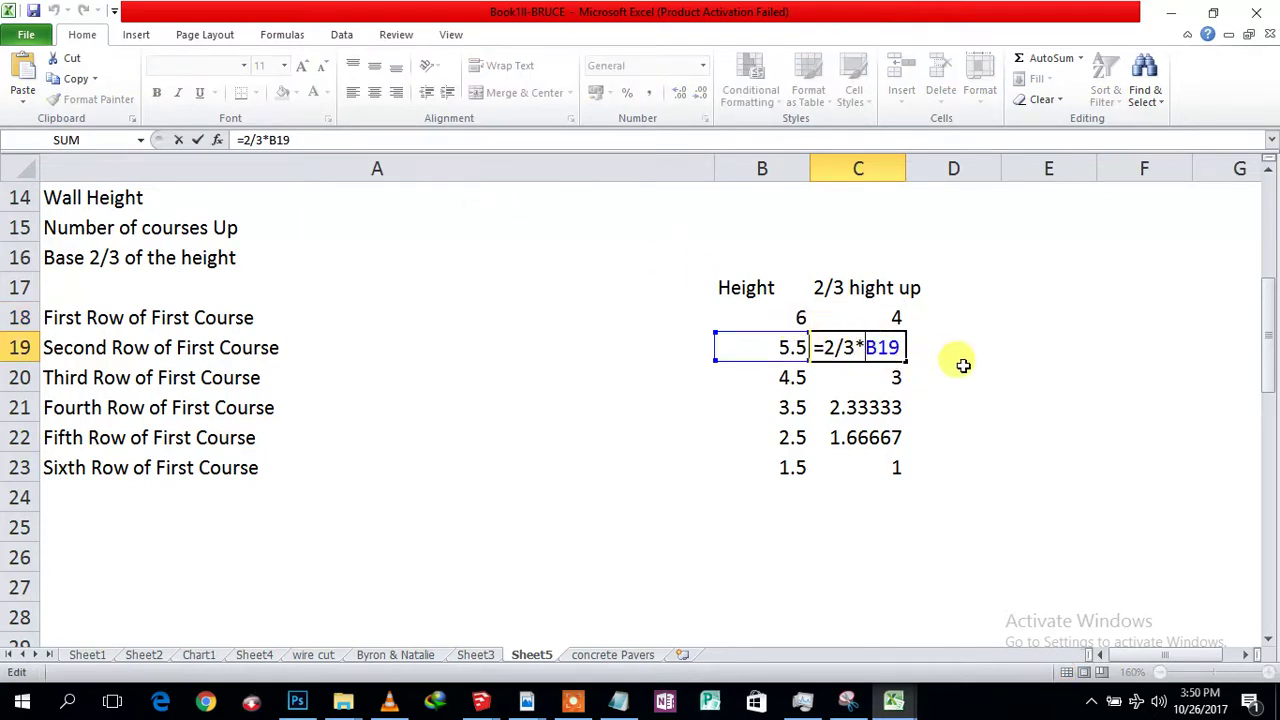
pyautogui.click(197, 140)
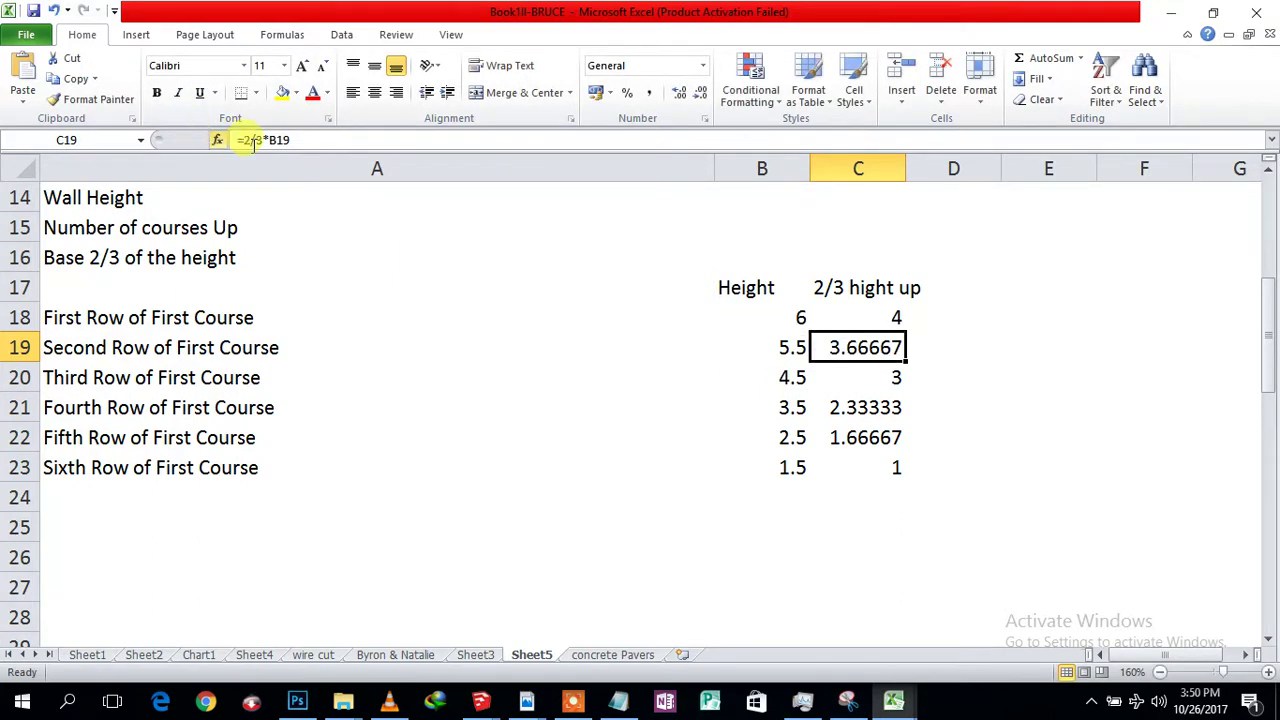
pyautogui.doubleClick(892, 378)
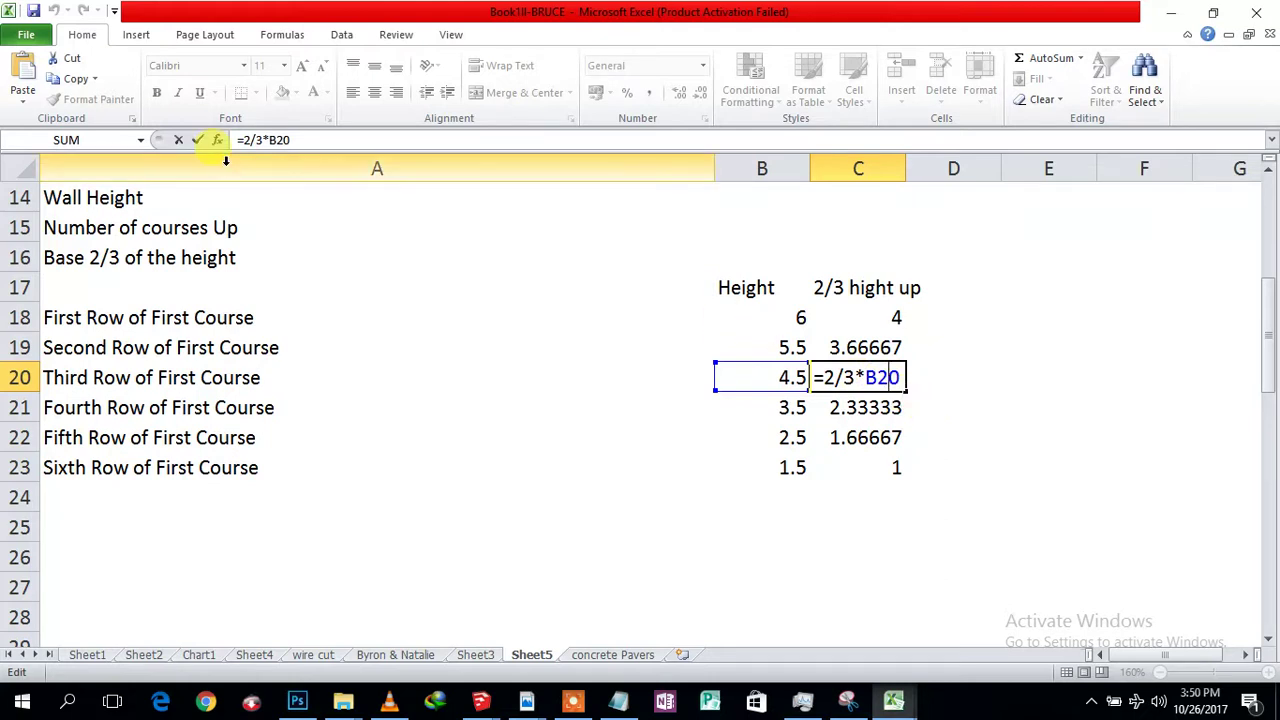
pyautogui.click(196, 141)
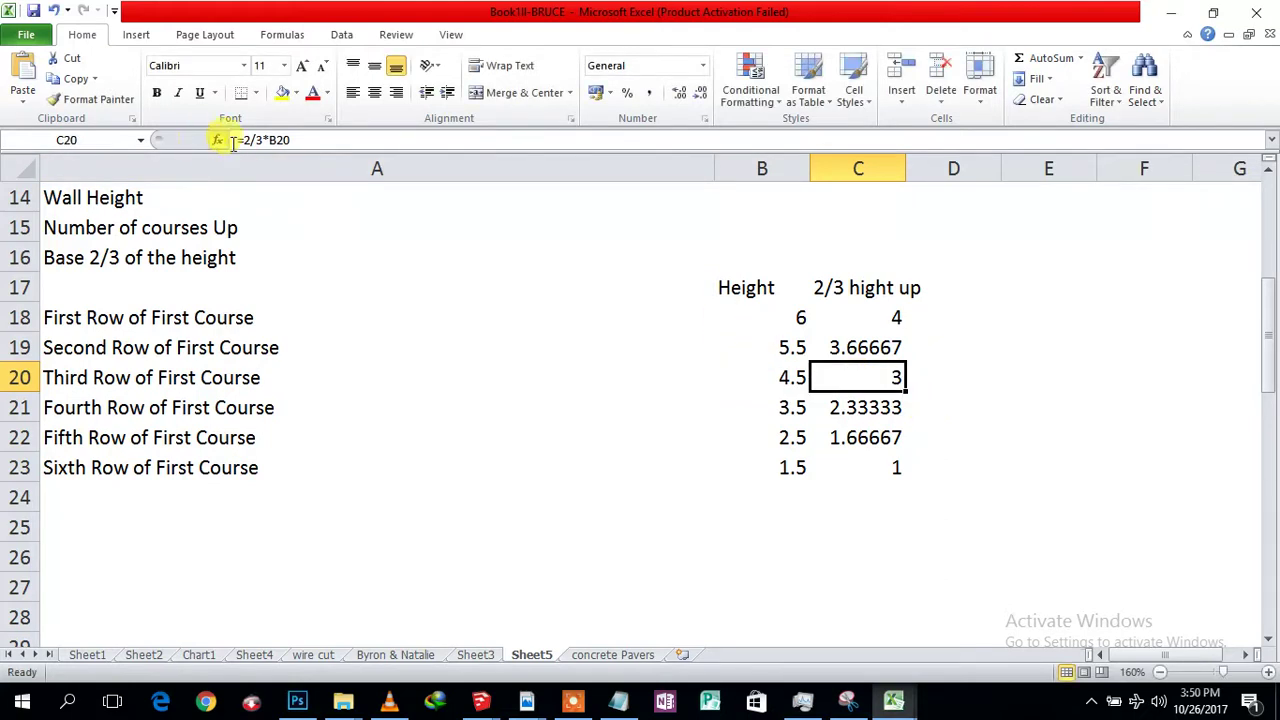
pyautogui.doubleClick(896, 407)
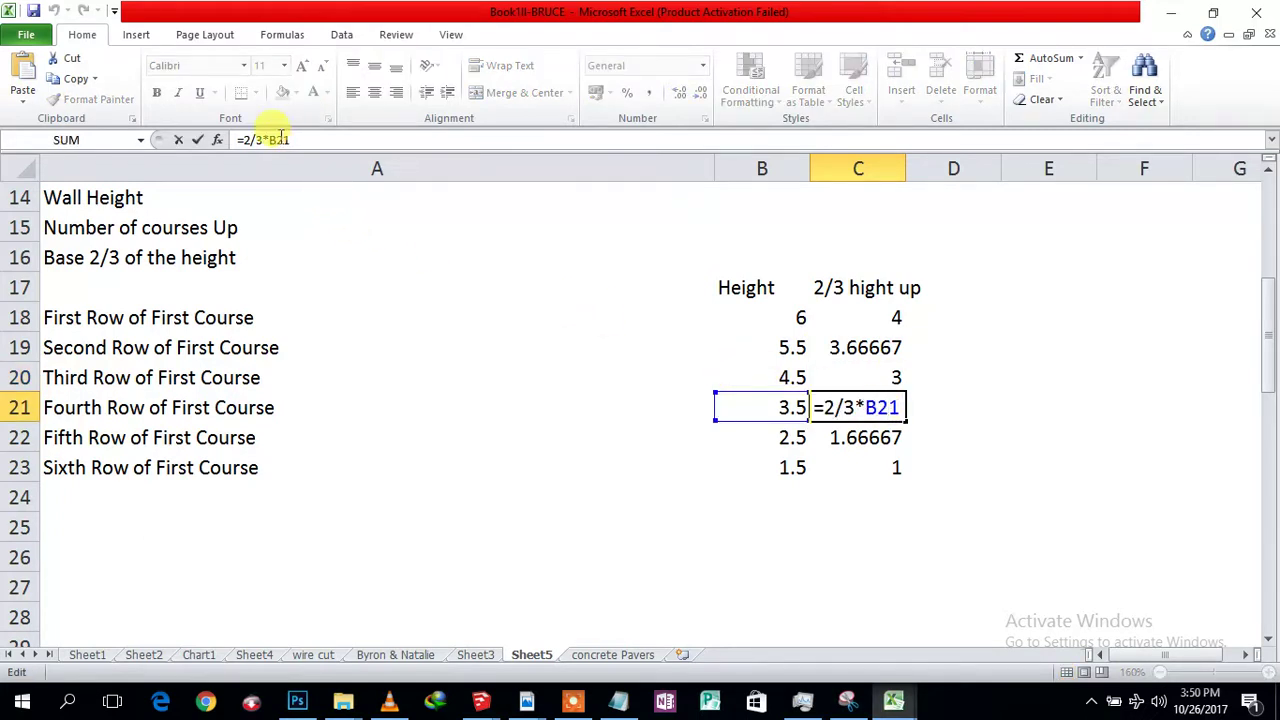
pyautogui.click(197, 140)
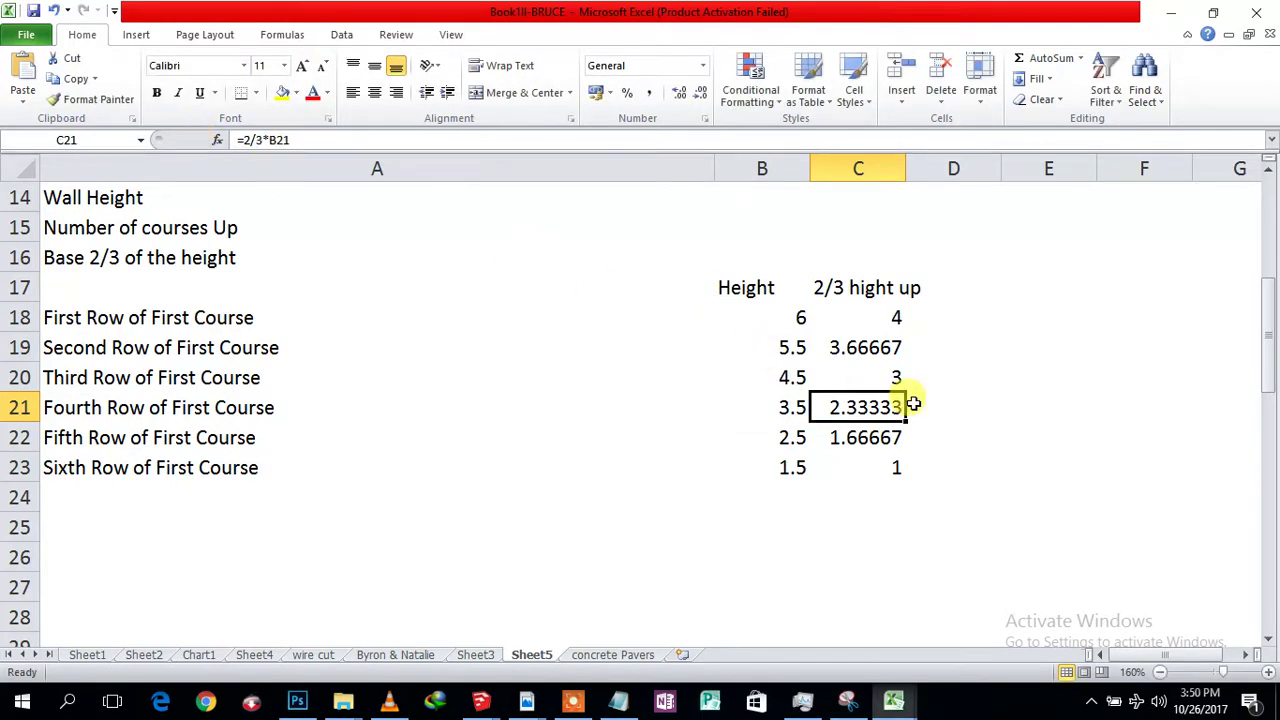
pyautogui.doubleClick(872, 436)
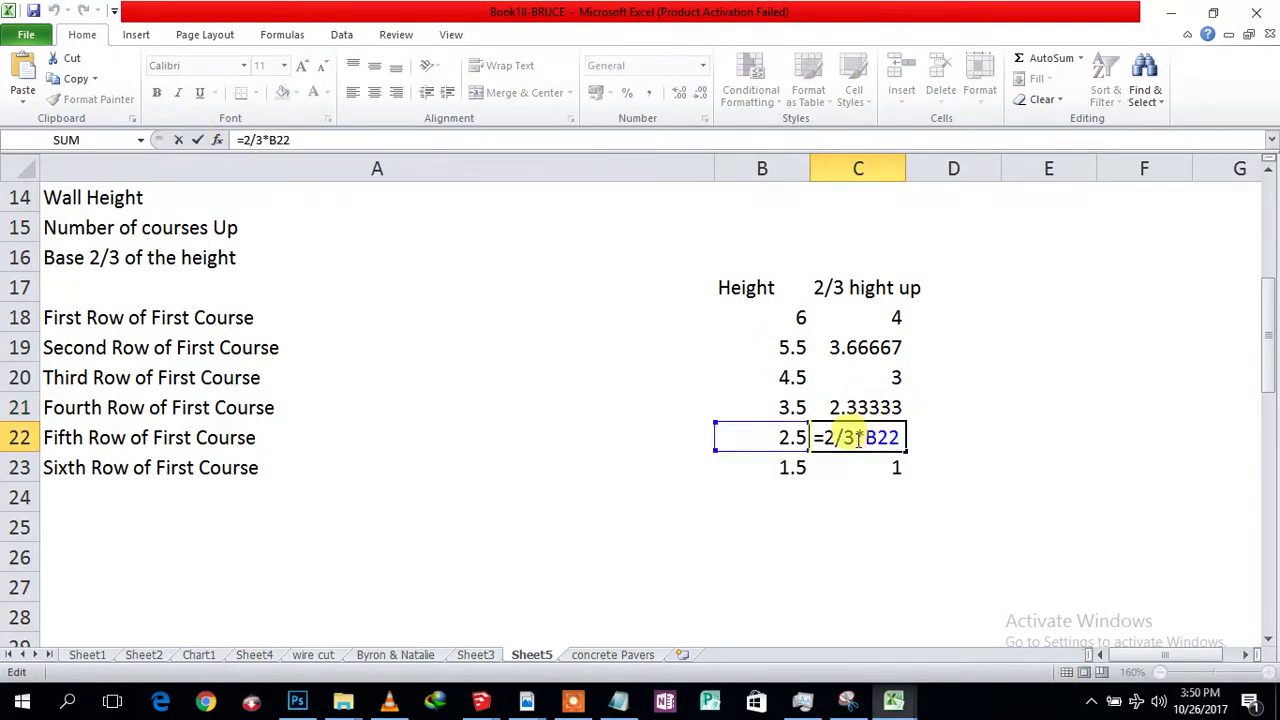
pyautogui.click(198, 140)
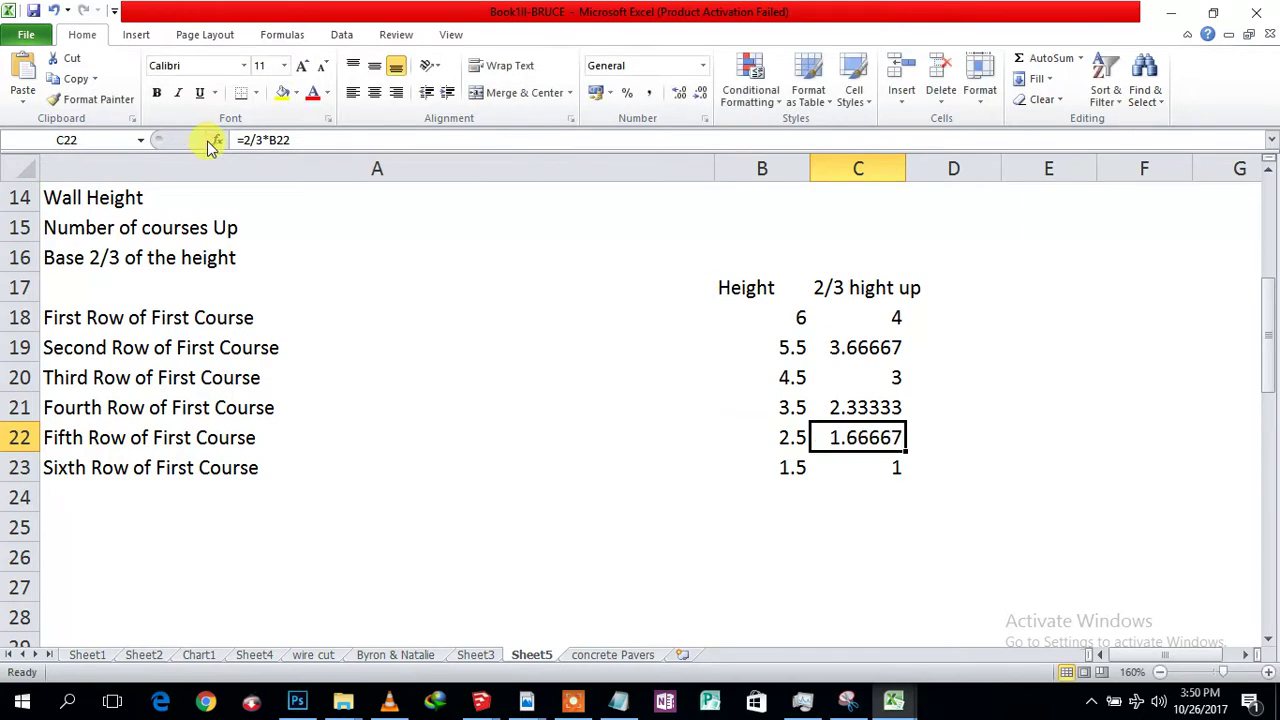
pyautogui.click(890, 467)
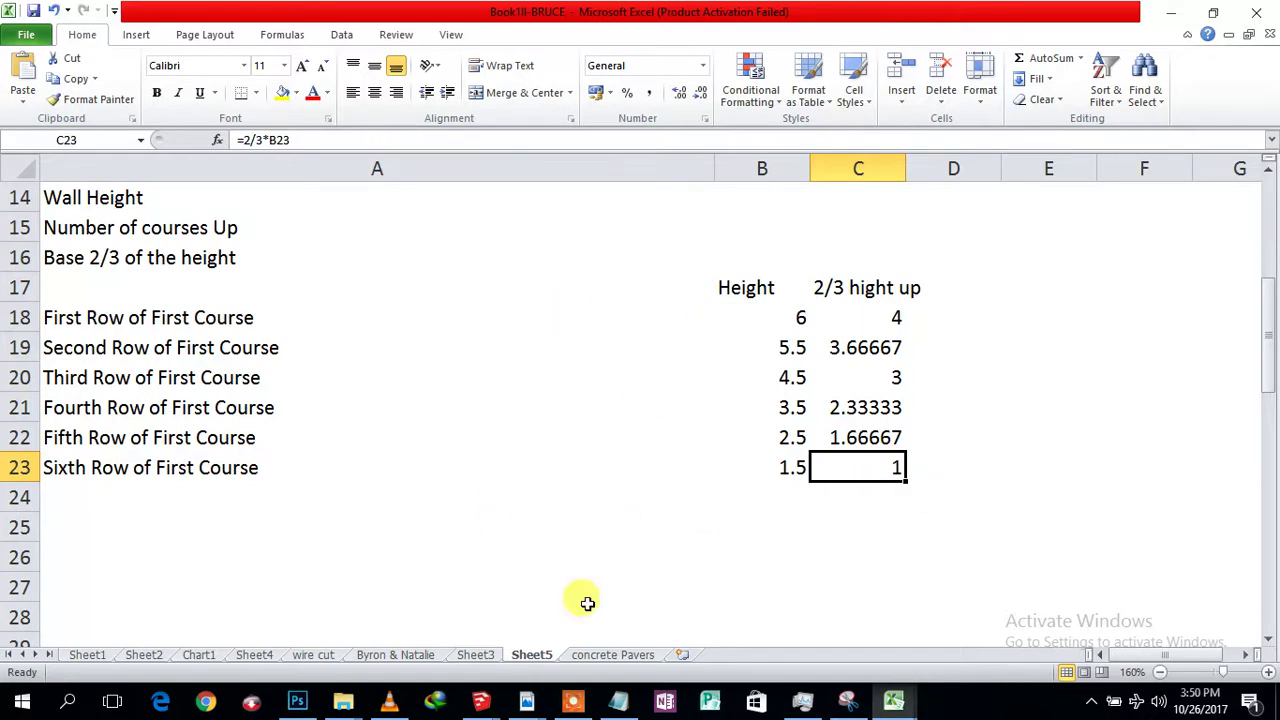
pyautogui.click(481, 703)
# Bring the gabion wall model forward and select its 4m base dimension.
pyautogui.click(586, 612)
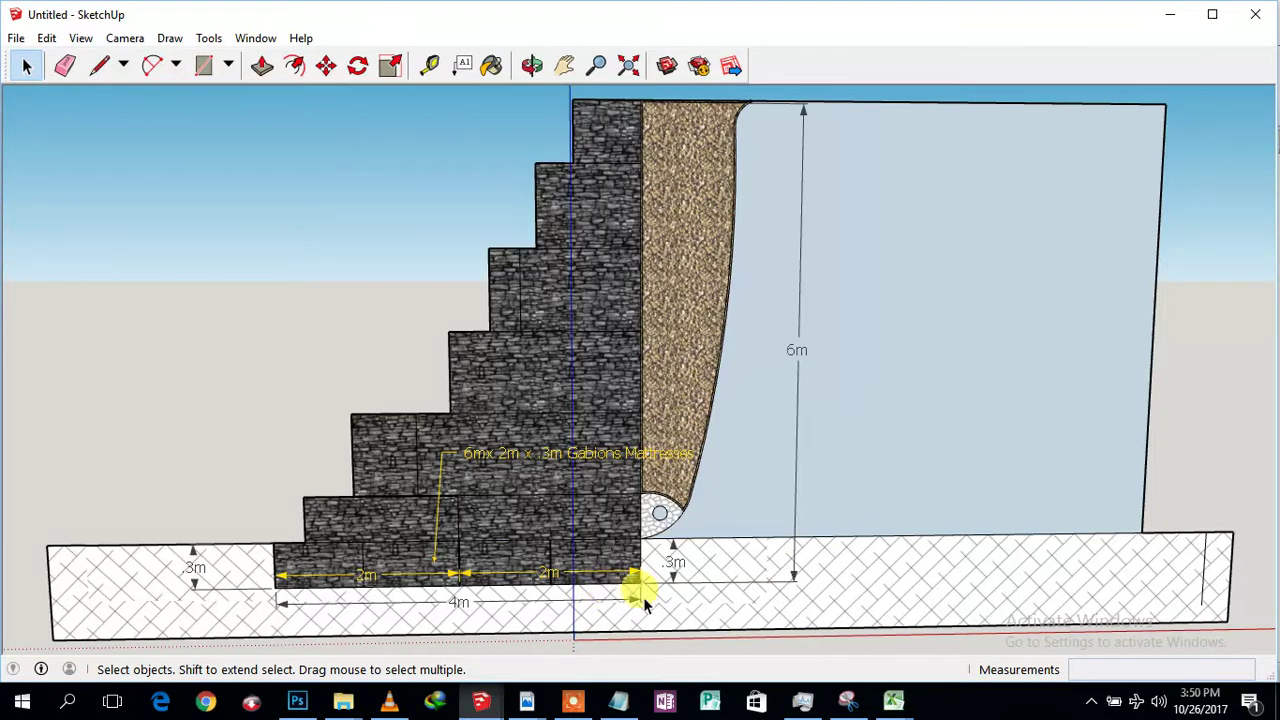
pyautogui.click(618, 602)
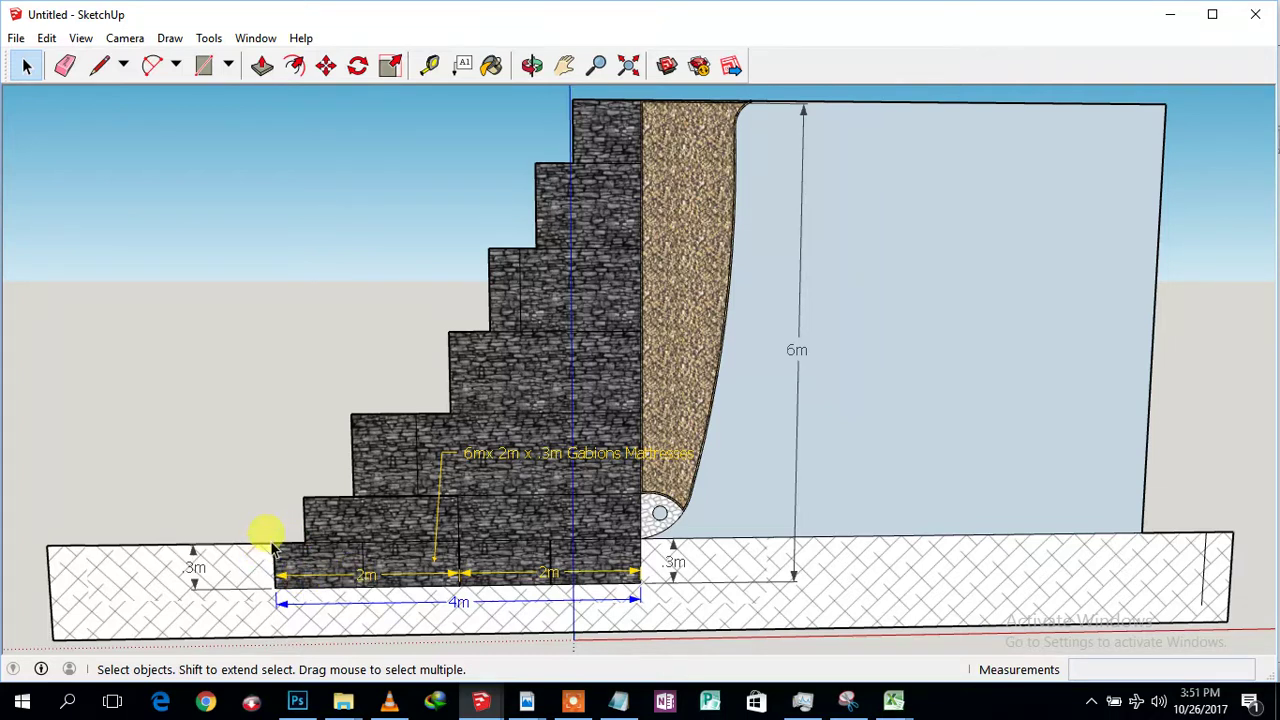
pyautogui.press('Escape')
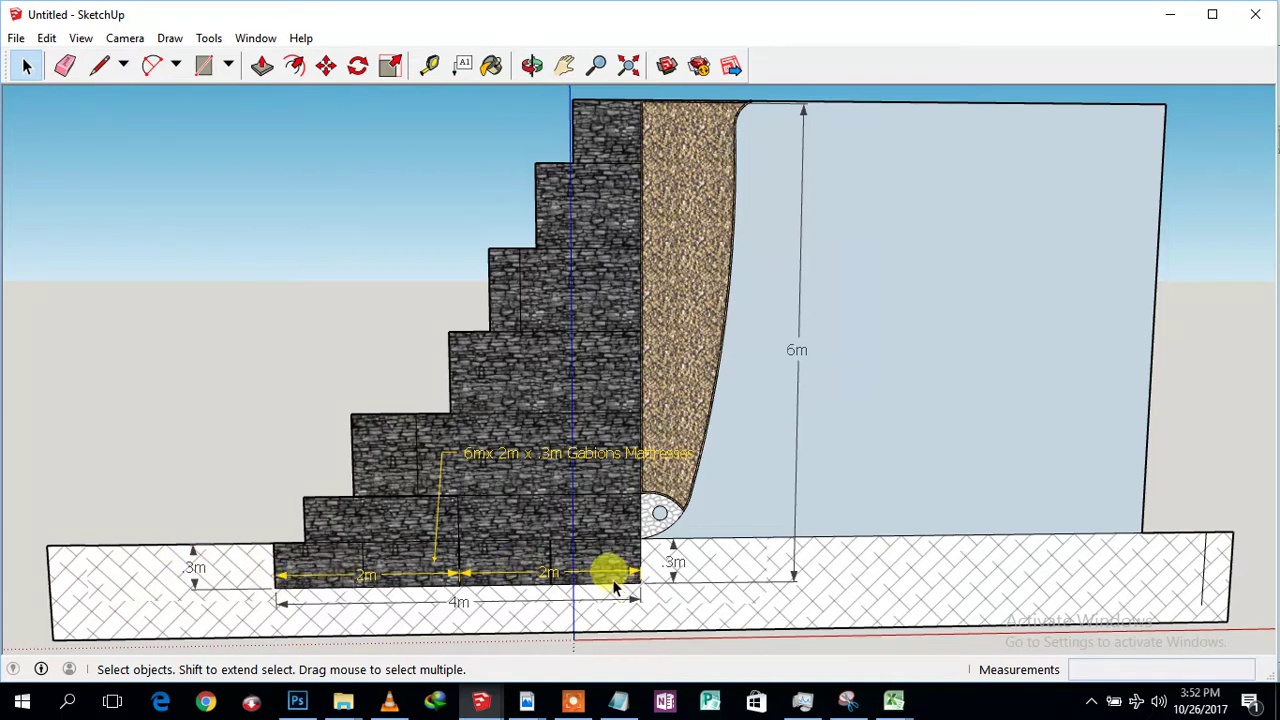
pyautogui.click(540, 574)
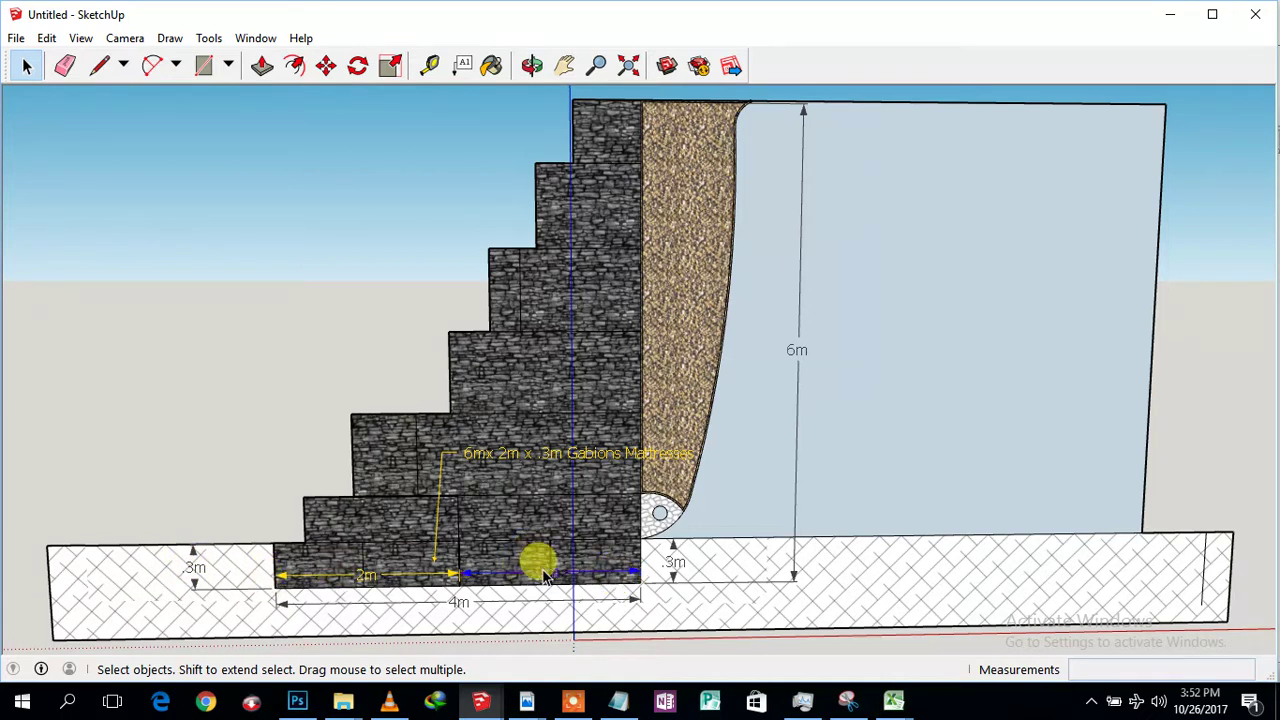
pyautogui.click(383, 572)
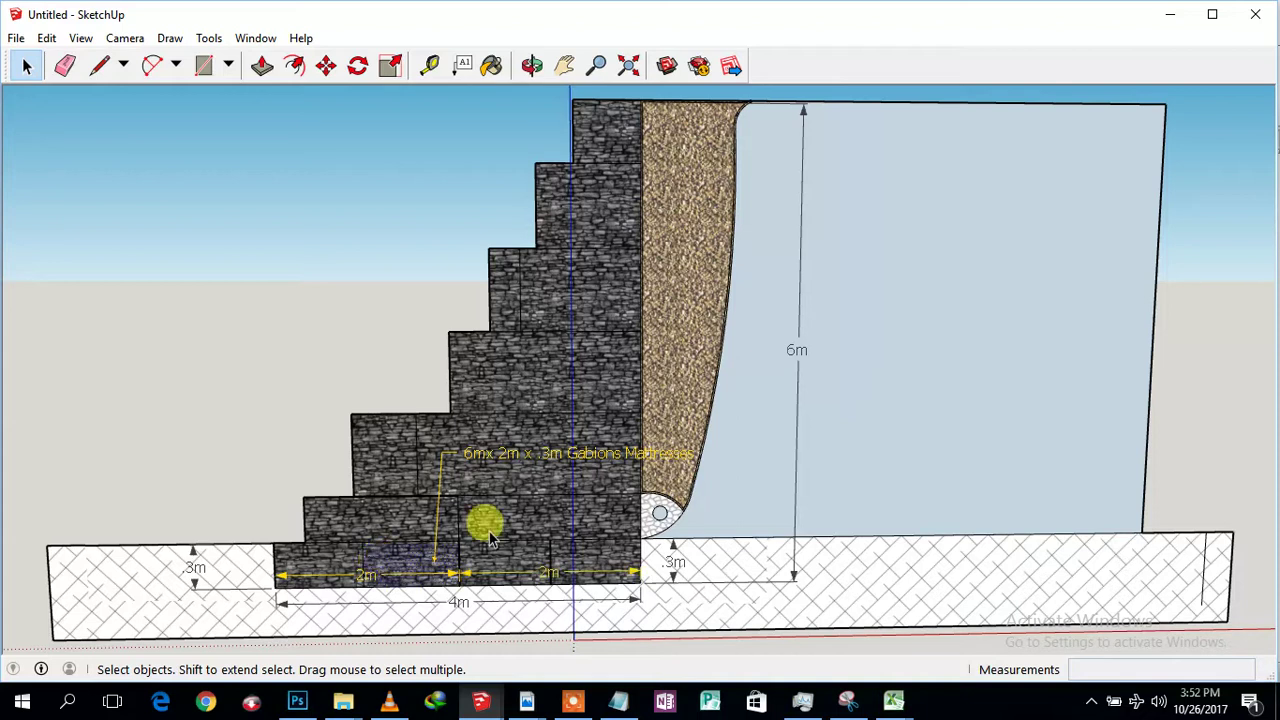
pyautogui.click(487, 462)
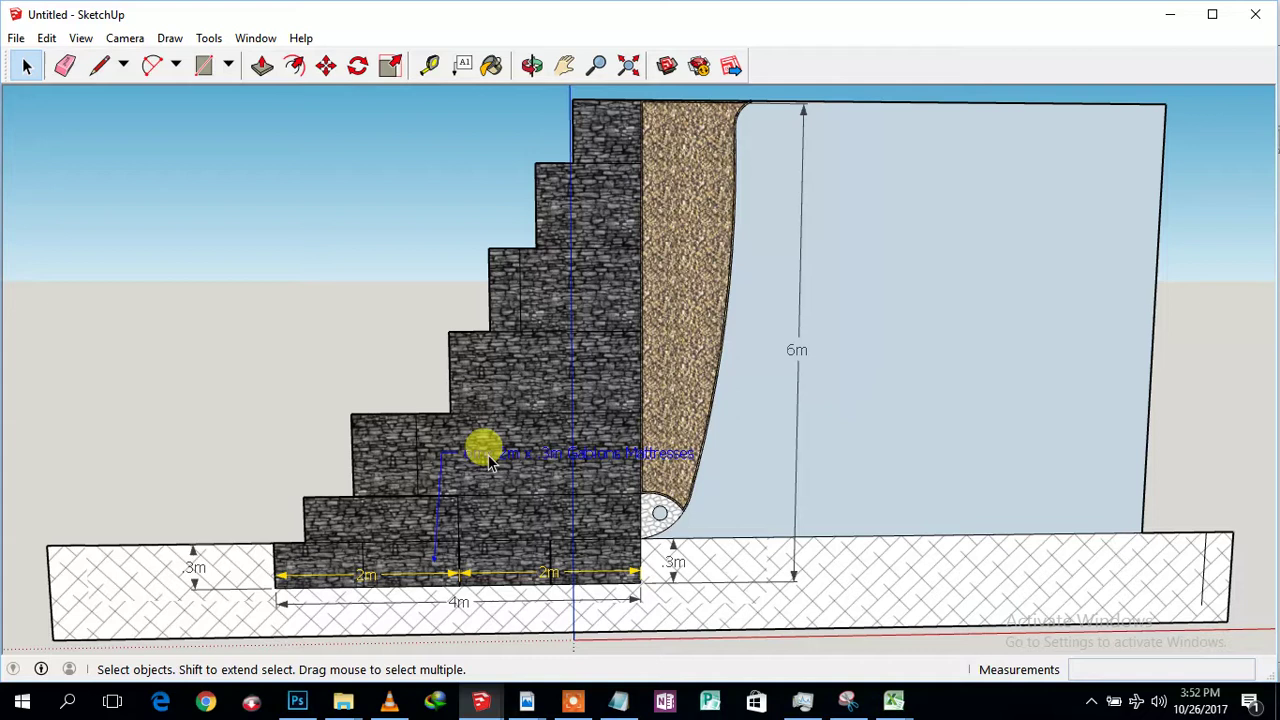
# Select the Gabions Mattresses label and open the Tools menu.
pyautogui.click(504, 481)
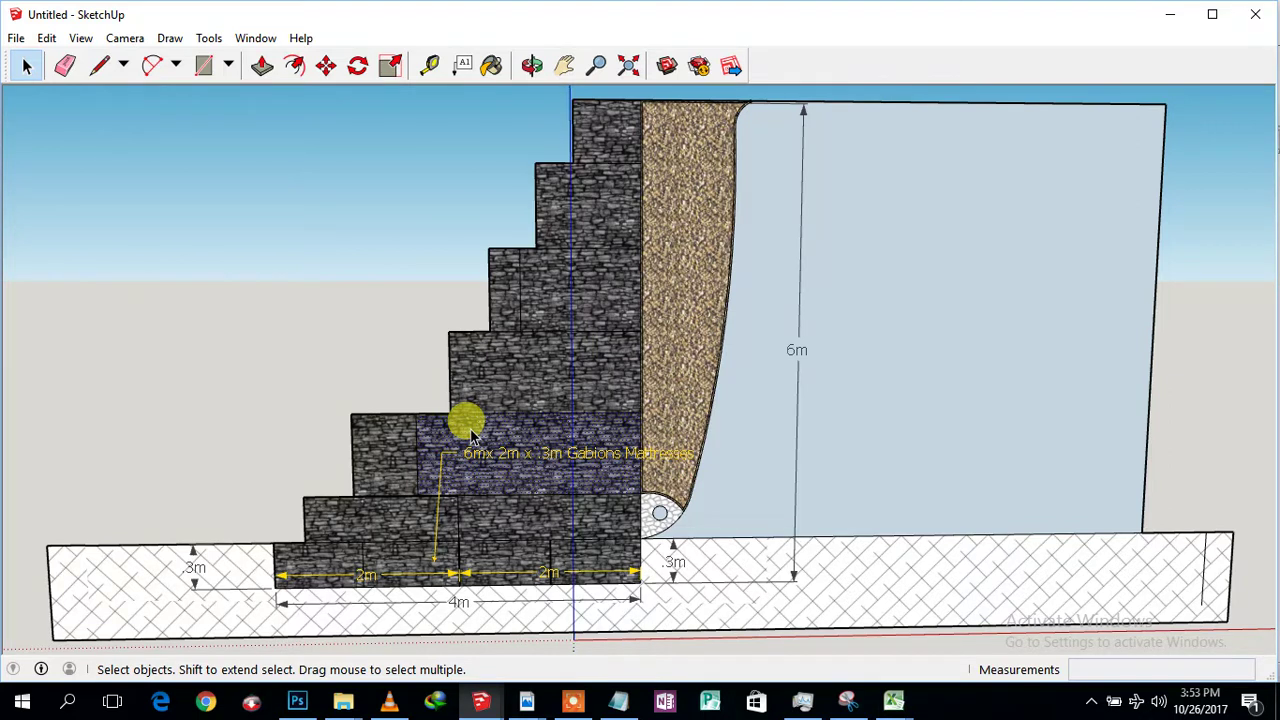
pyautogui.click(656, 453)
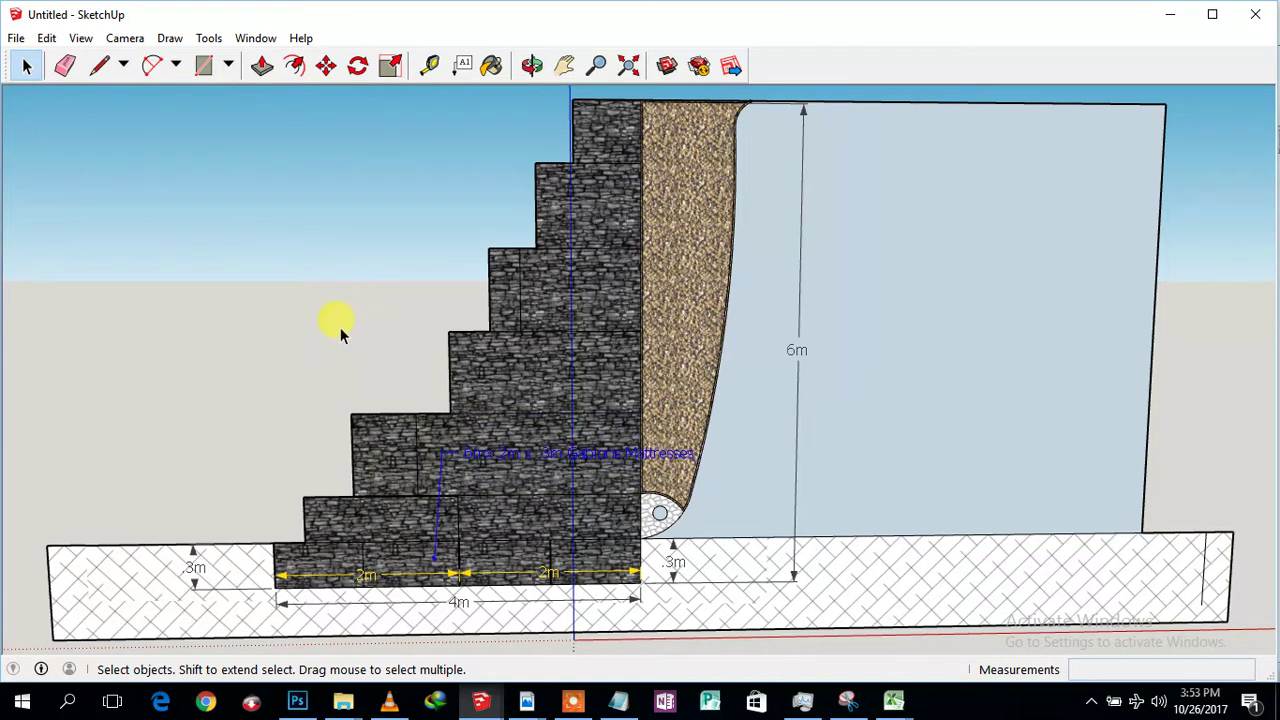
pyautogui.click(208, 38)
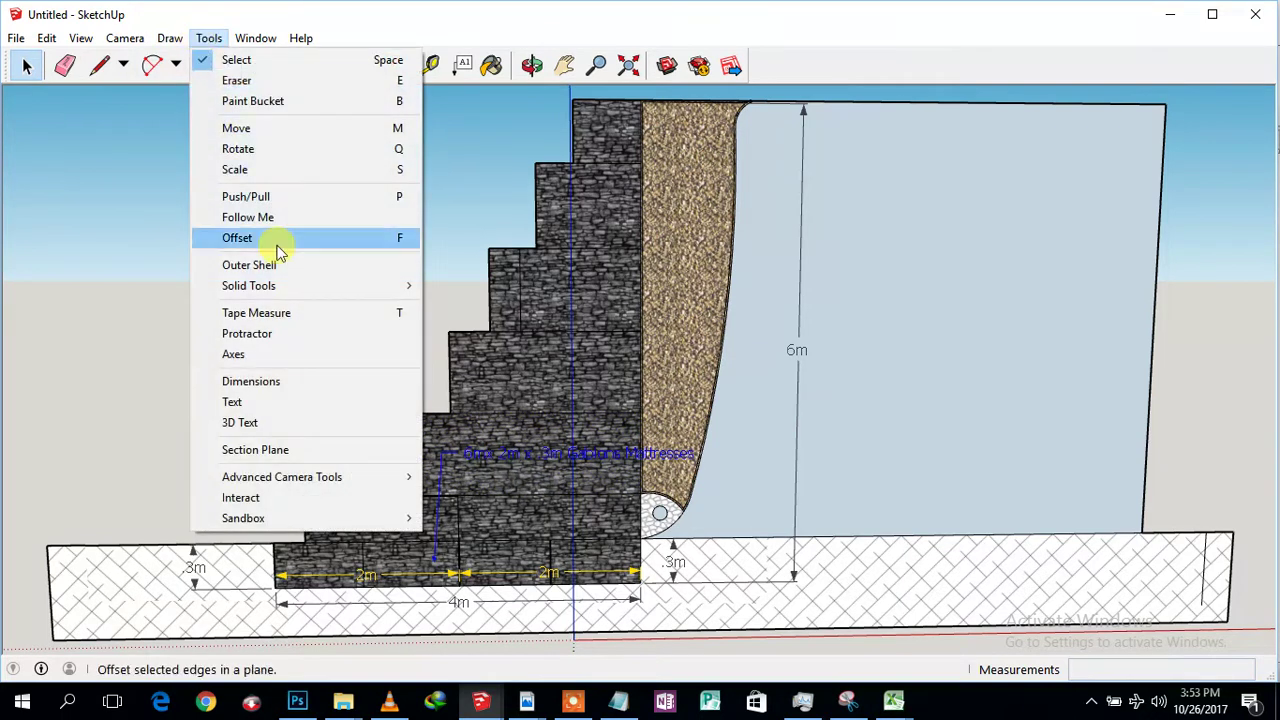
# Dimension the widths of the two courses above the base (75.779320mm and 88.855681mm).
pyautogui.click(270, 383)
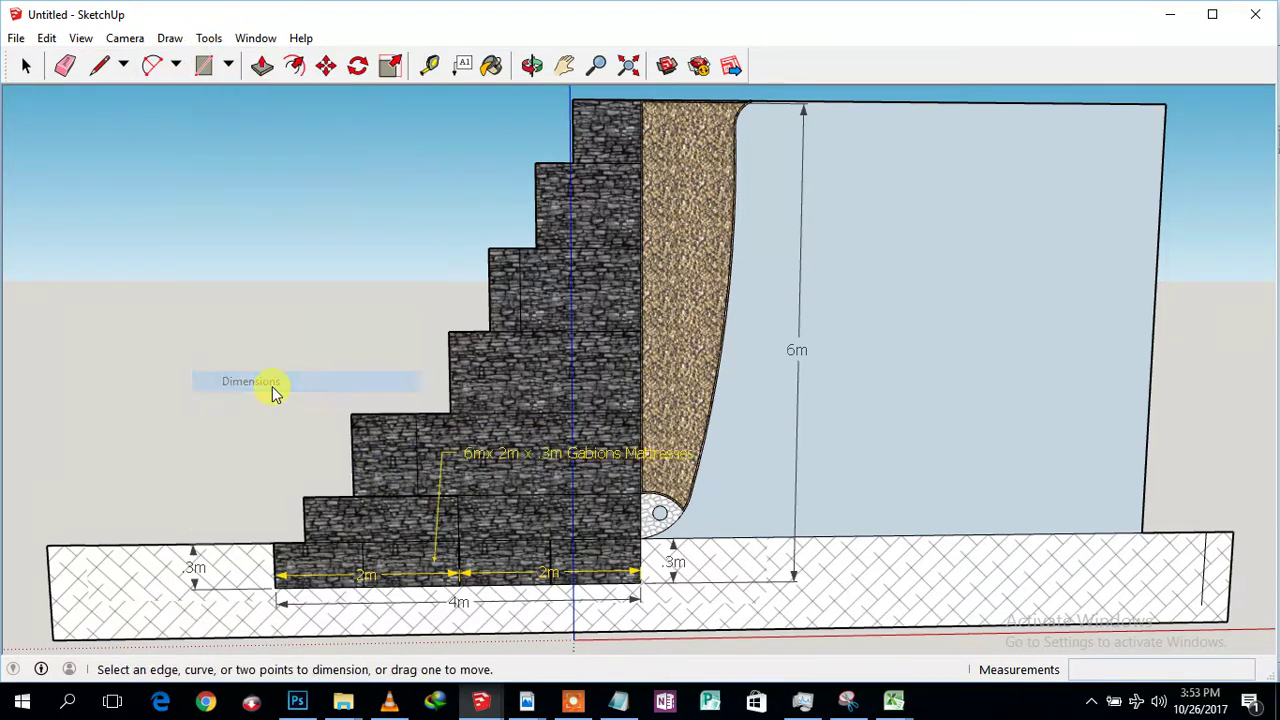
pyautogui.click(636, 494)
pyautogui.click(357, 498)
pyautogui.click(353, 487)
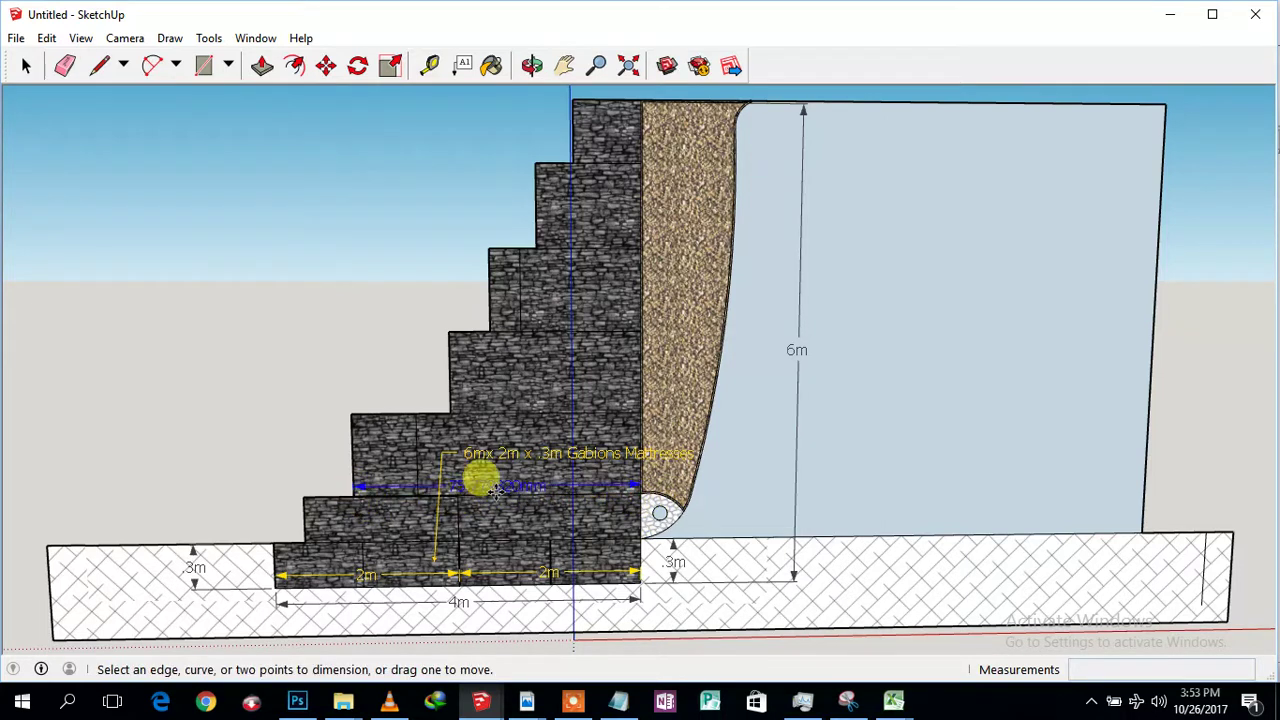
pyautogui.click(637, 540)
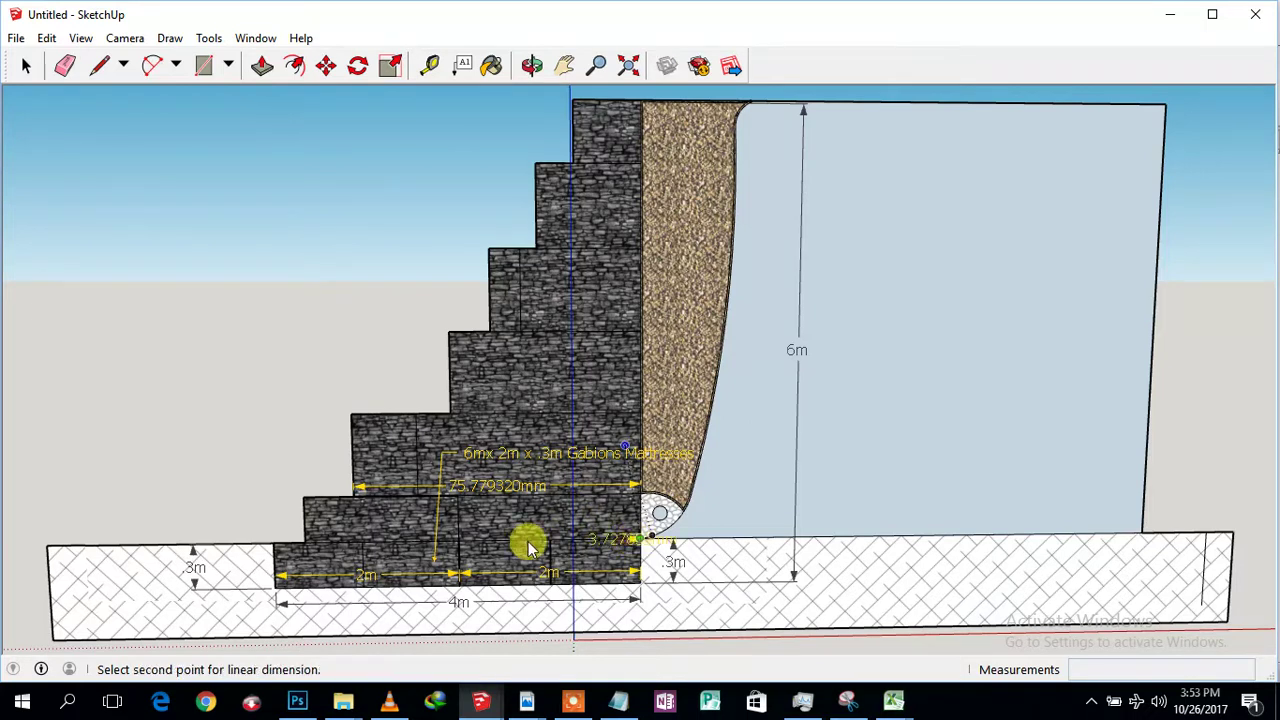
pyautogui.click(309, 538)
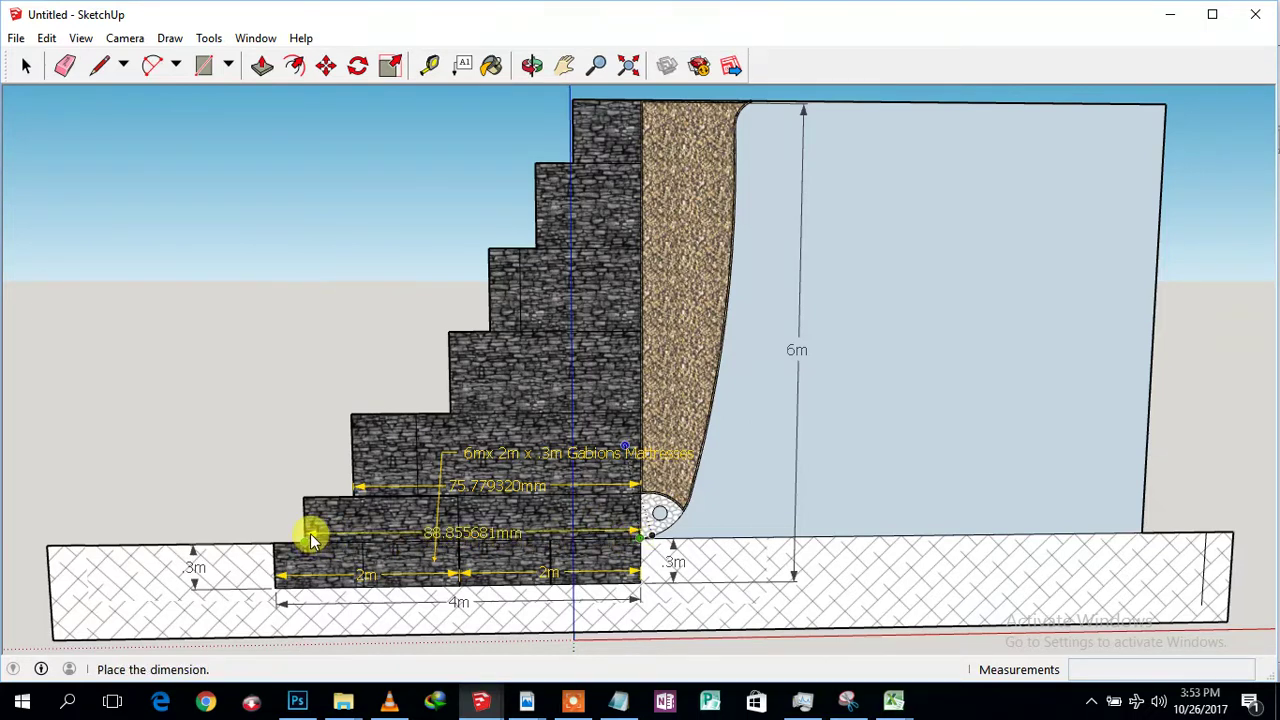
pyautogui.click(311, 535)
# Change the 88.855681mm dimension's text to 3.6m.
pyautogui.rightClick(455, 533)
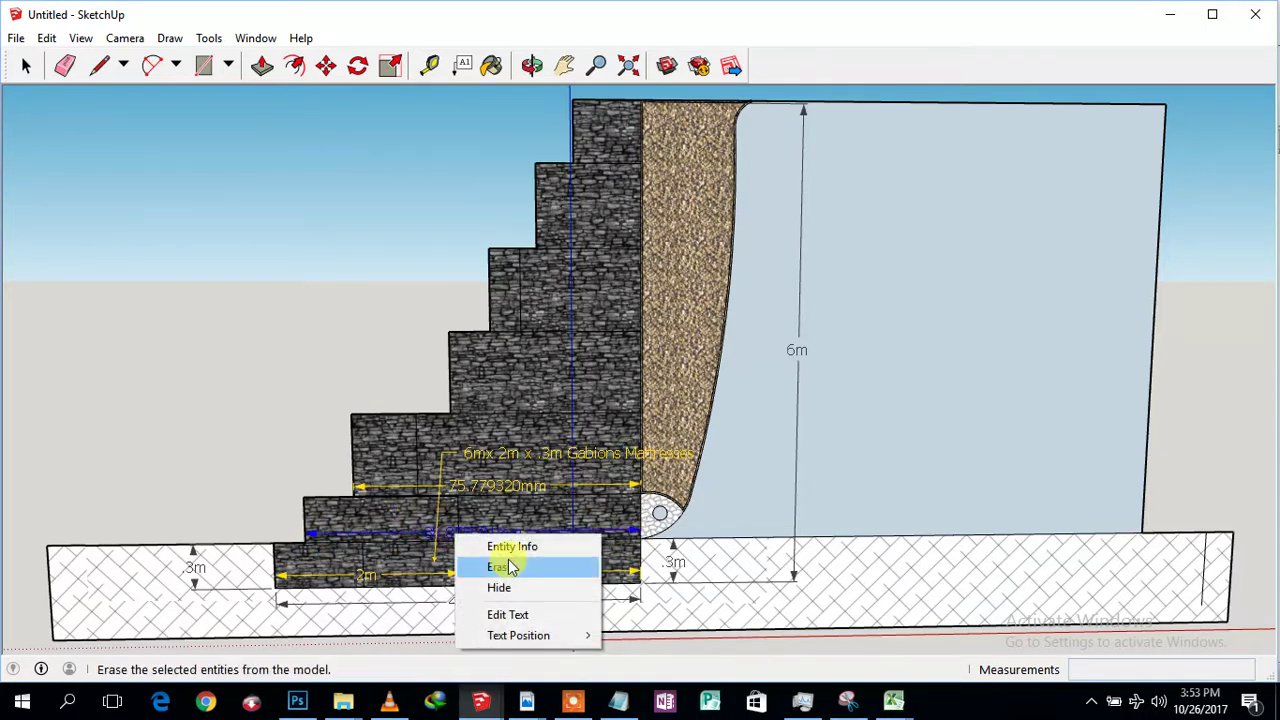
pyautogui.click(510, 613)
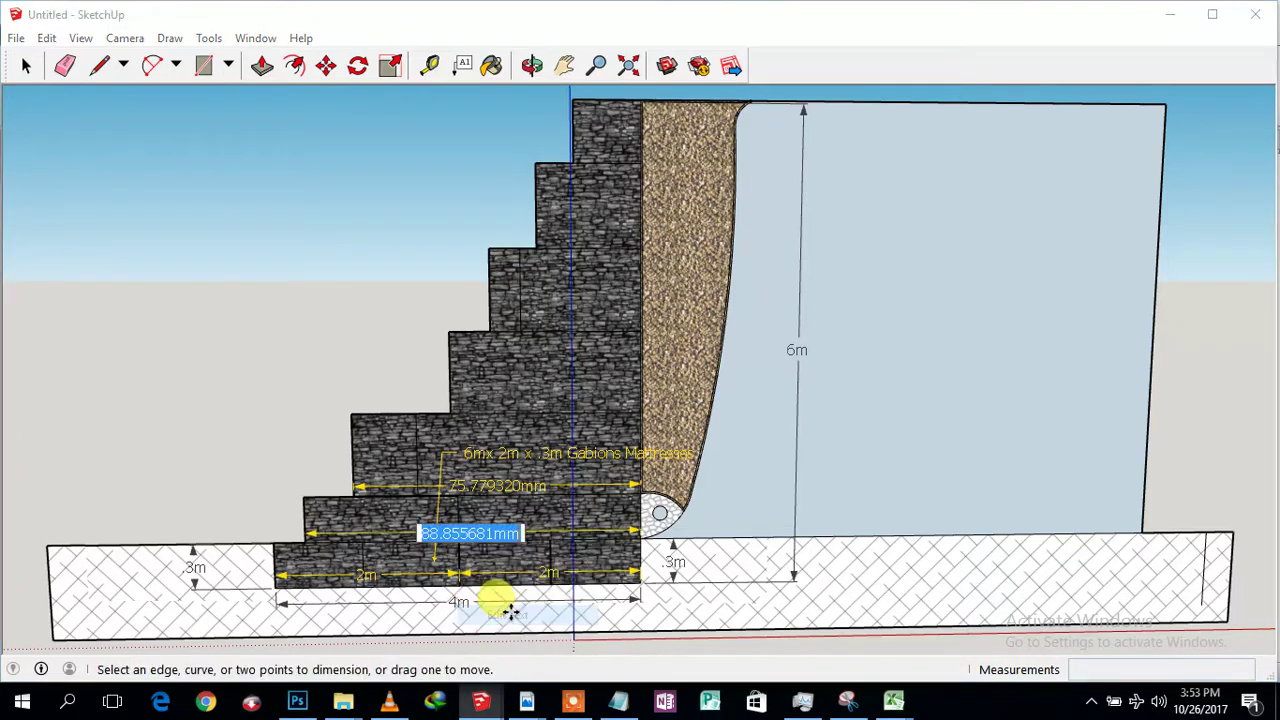
pyautogui.write('3.6m')
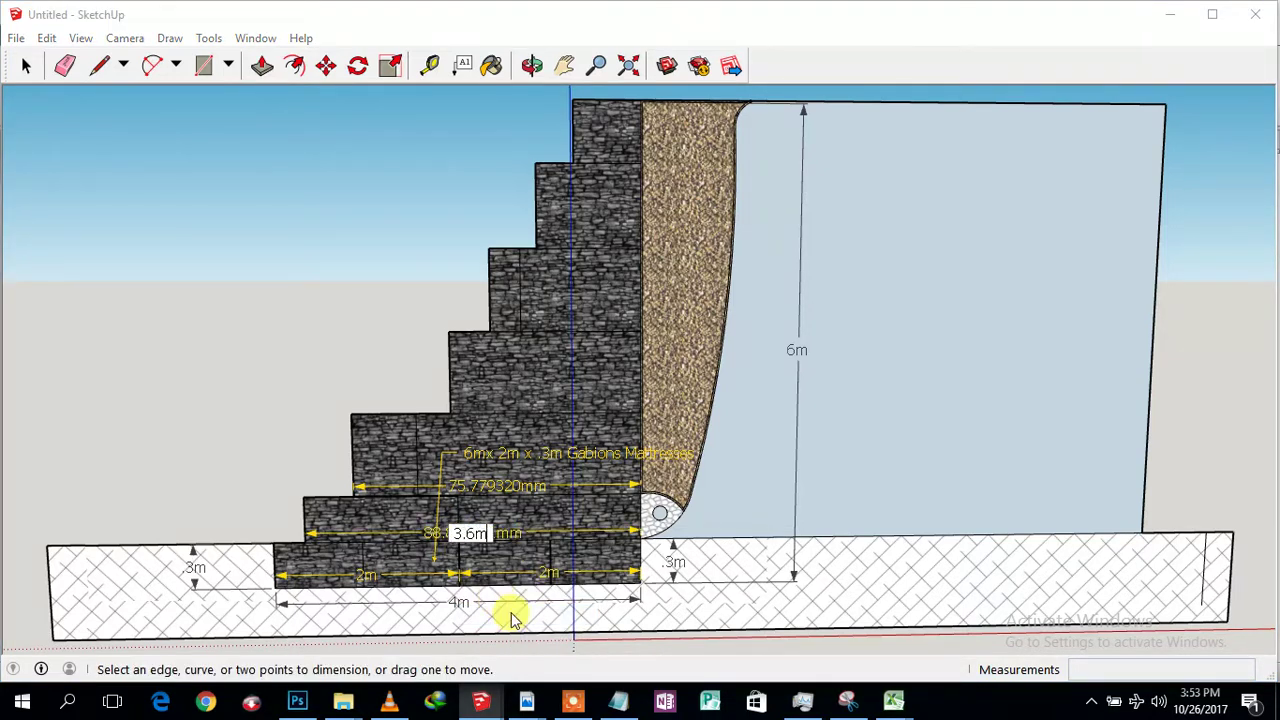
pyautogui.click(492, 484)
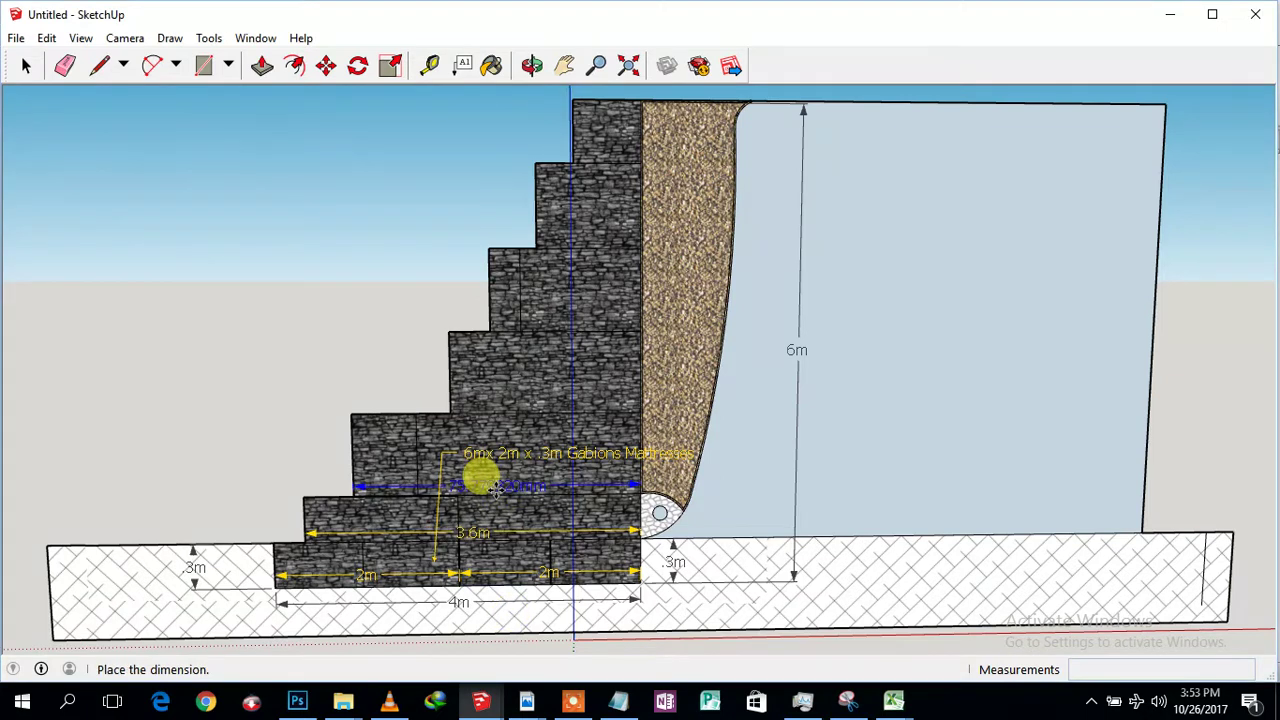
# Change the 75.779320mm dimension's text to 3m.
pyautogui.rightClick(496, 489)
pyautogui.click(543, 569)
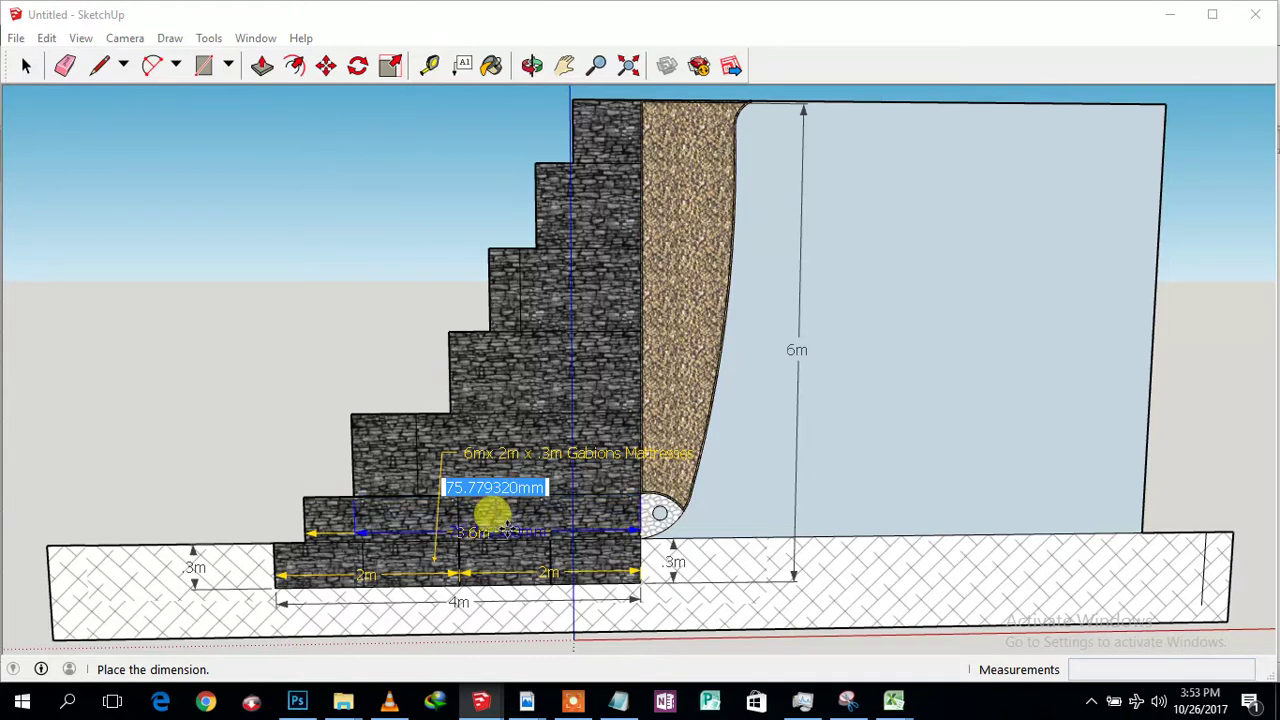
pyautogui.click(507, 519)
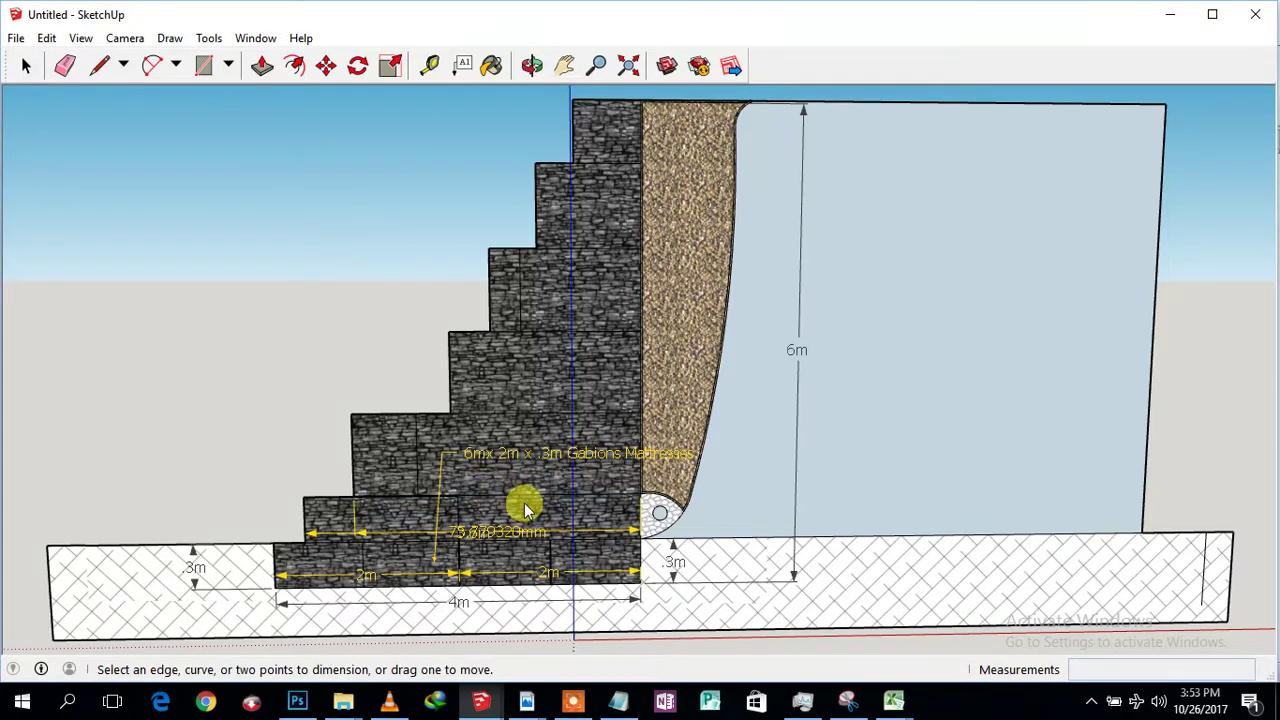
pyautogui.rightClick(510, 492)
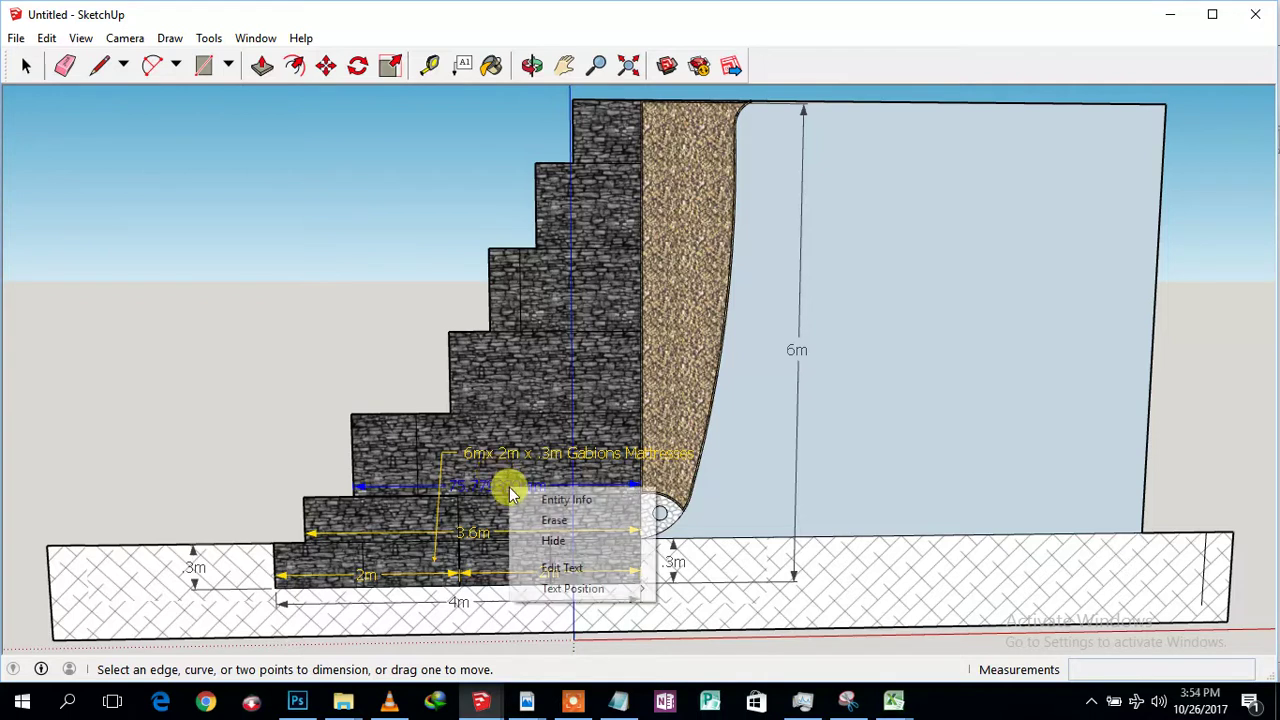
pyautogui.click(556, 567)
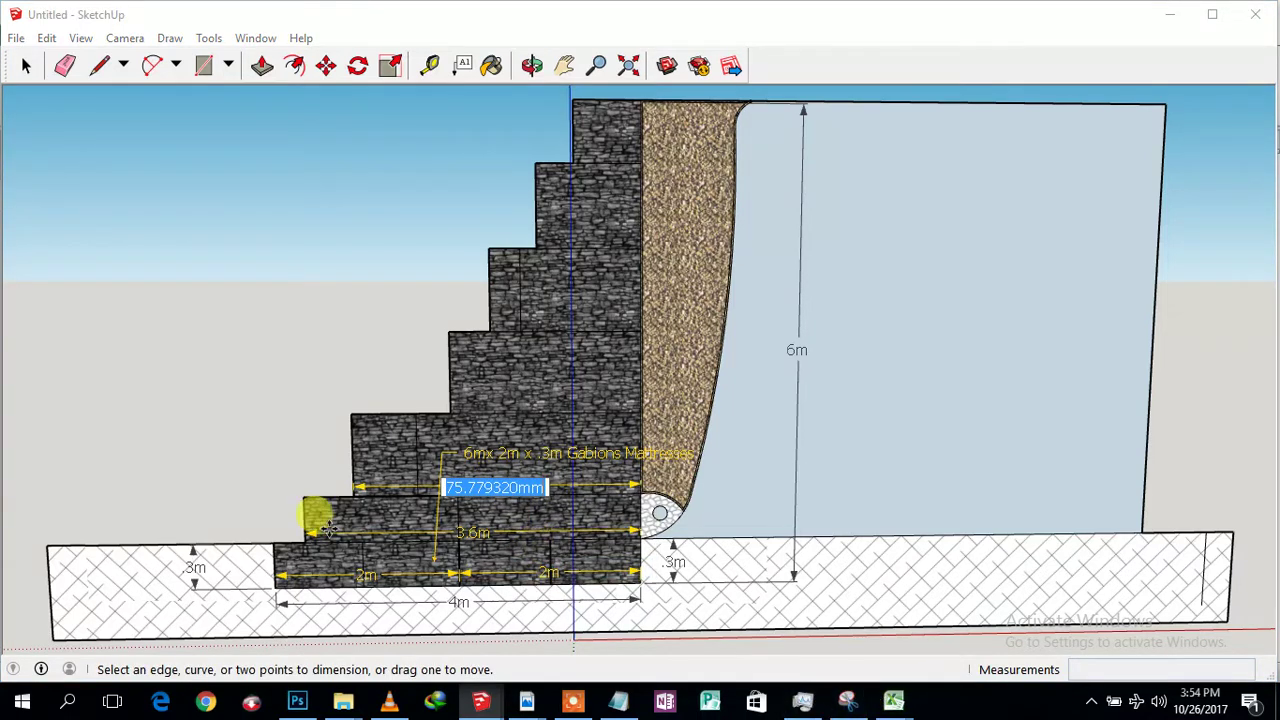
pyautogui.write('3m')
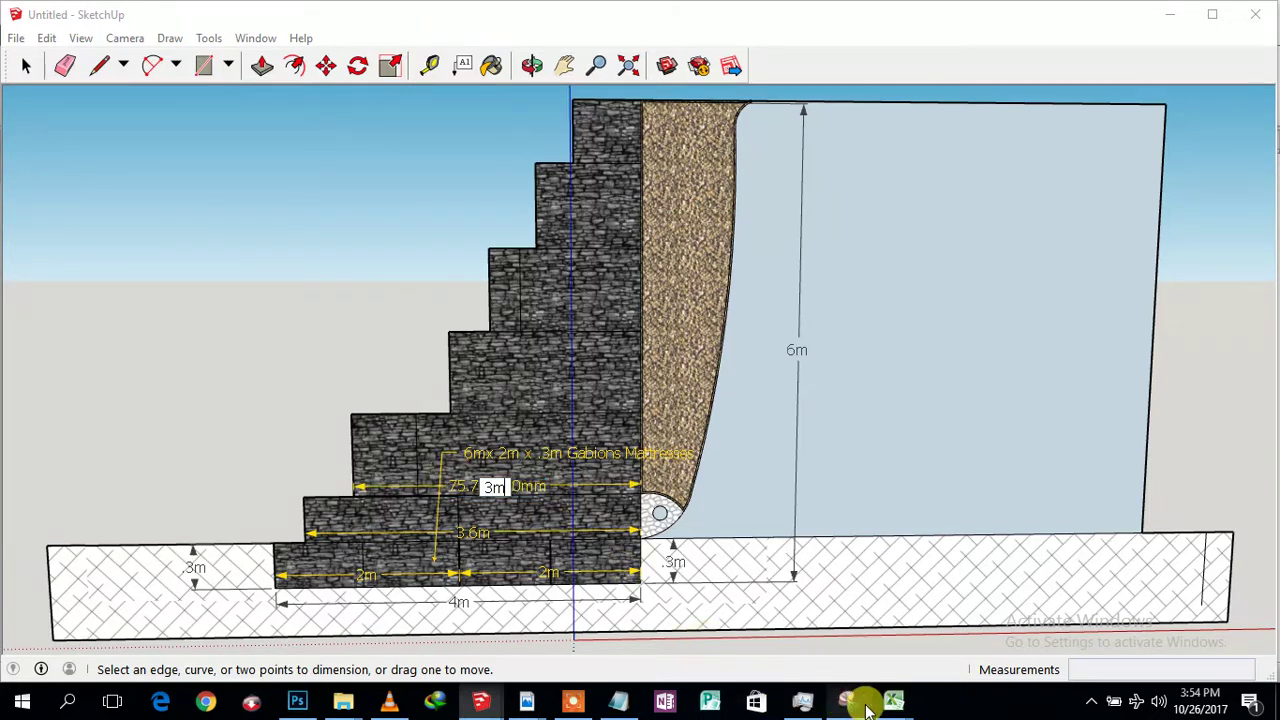
pyautogui.moveTo(900, 704)
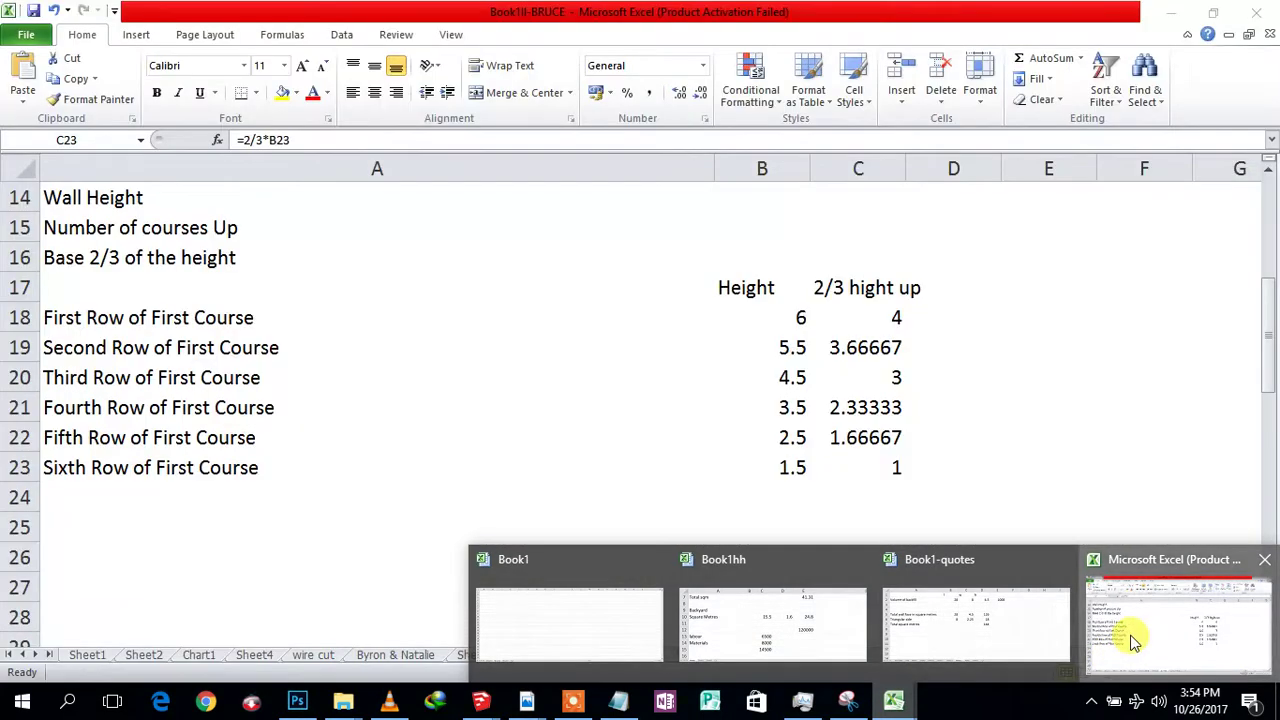
pyautogui.click(1128, 645)
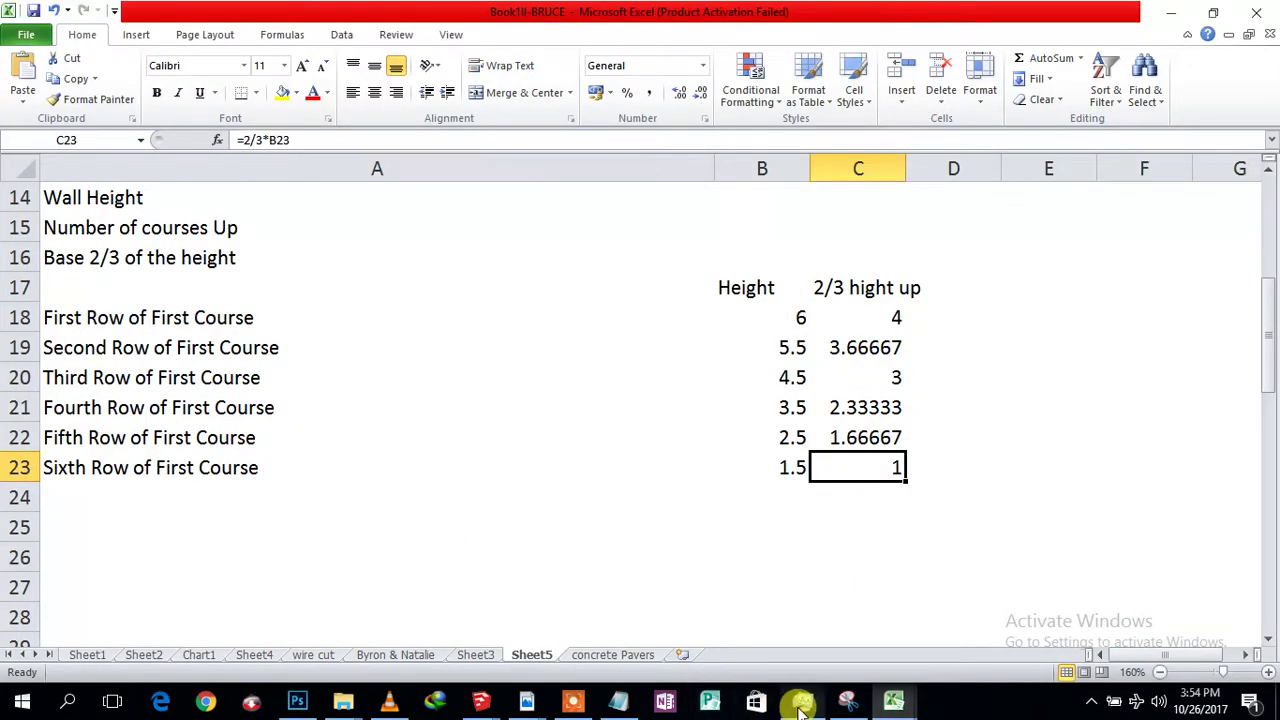
pyautogui.click(897, 706)
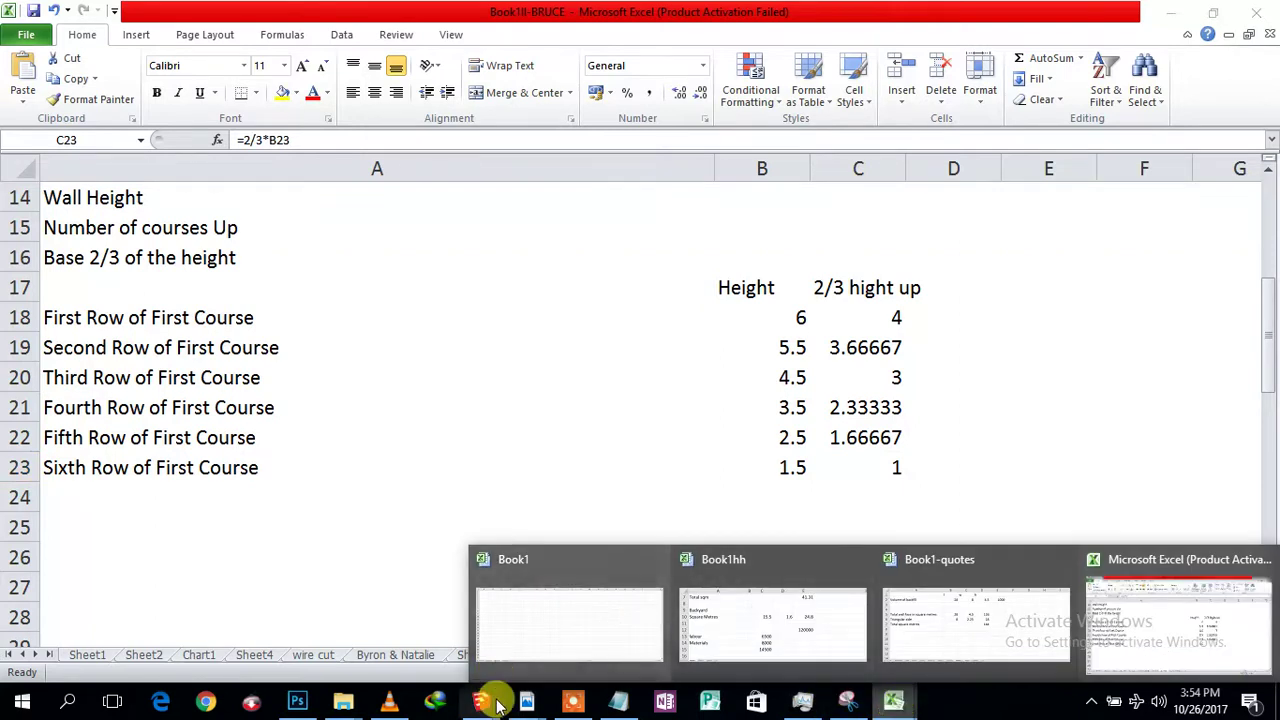
pyautogui.moveTo(483, 697)
pyautogui.click(583, 636)
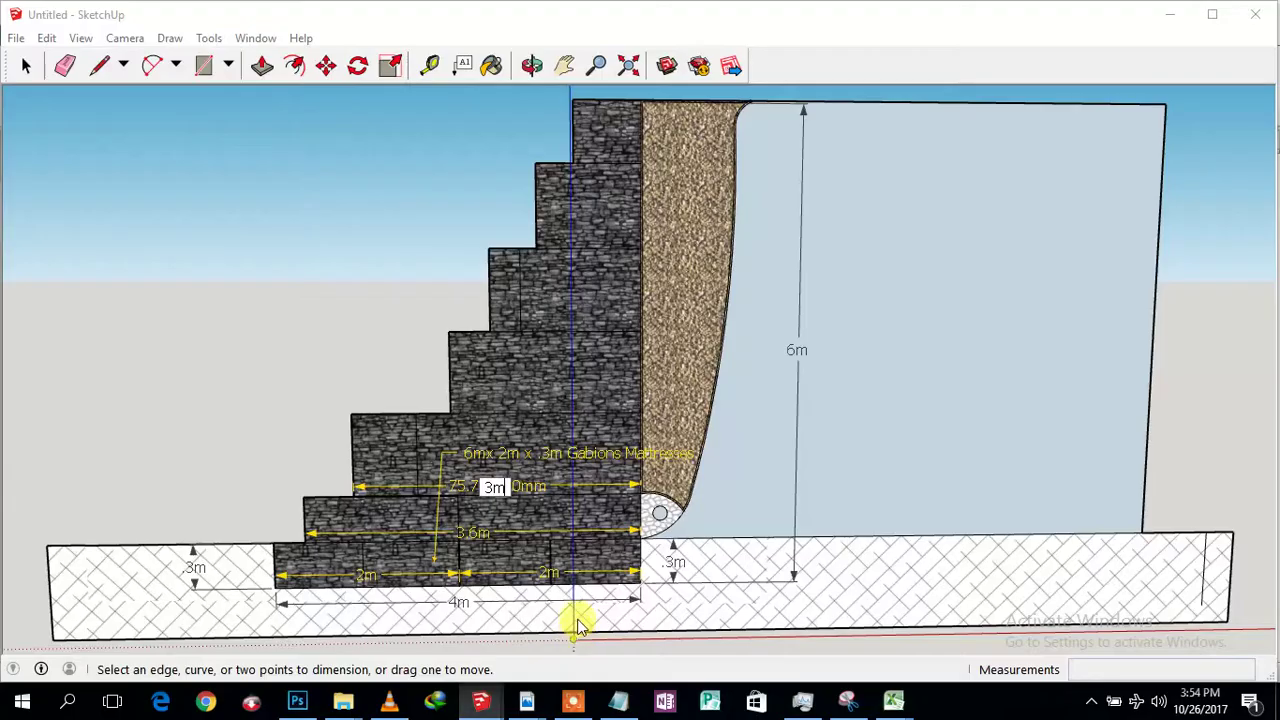
# Commit the 3m label, then dimension the next course up and relabel it 2,3m.
pyautogui.click(637, 413)
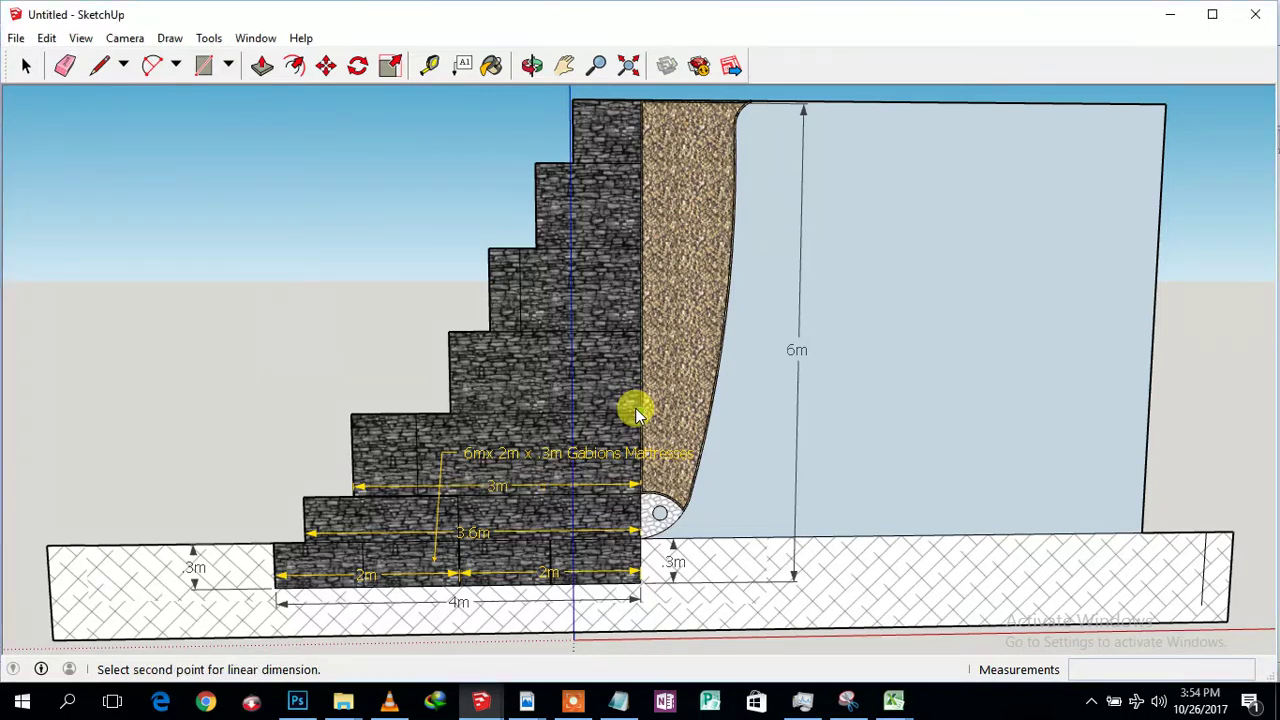
pyautogui.click(448, 416)
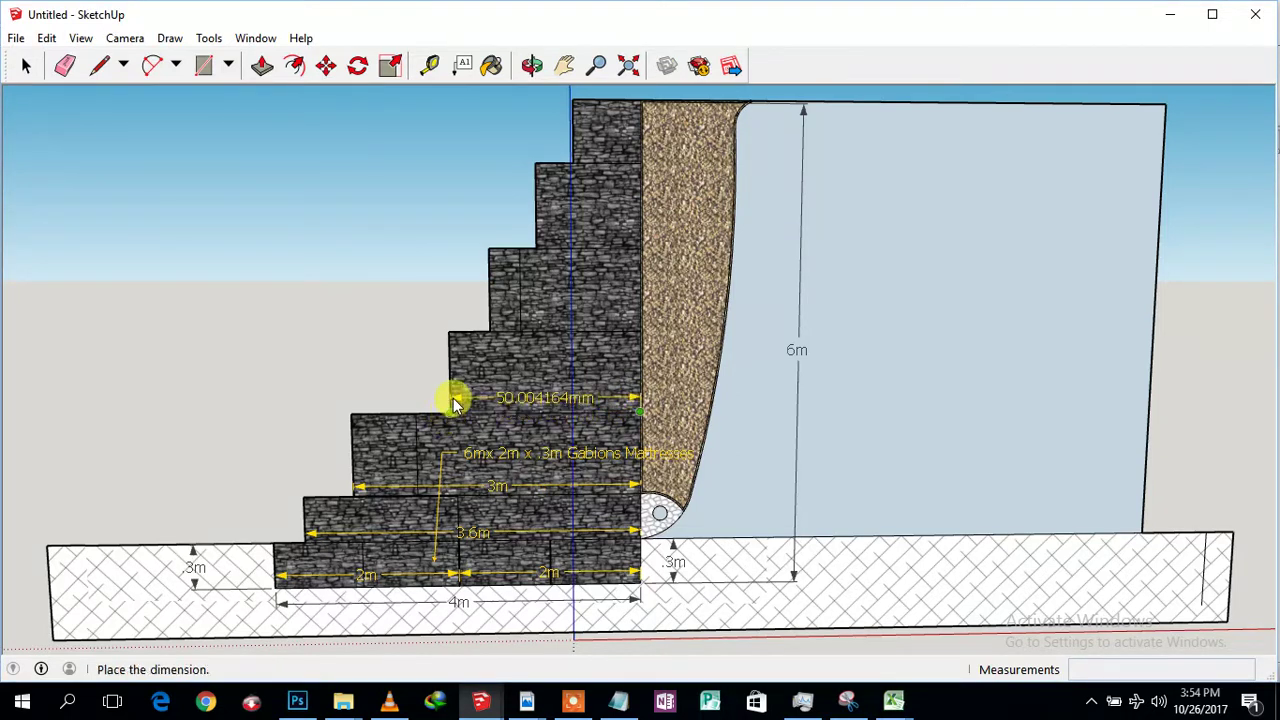
pyautogui.click(456, 395)
pyautogui.rightClick(530, 405)
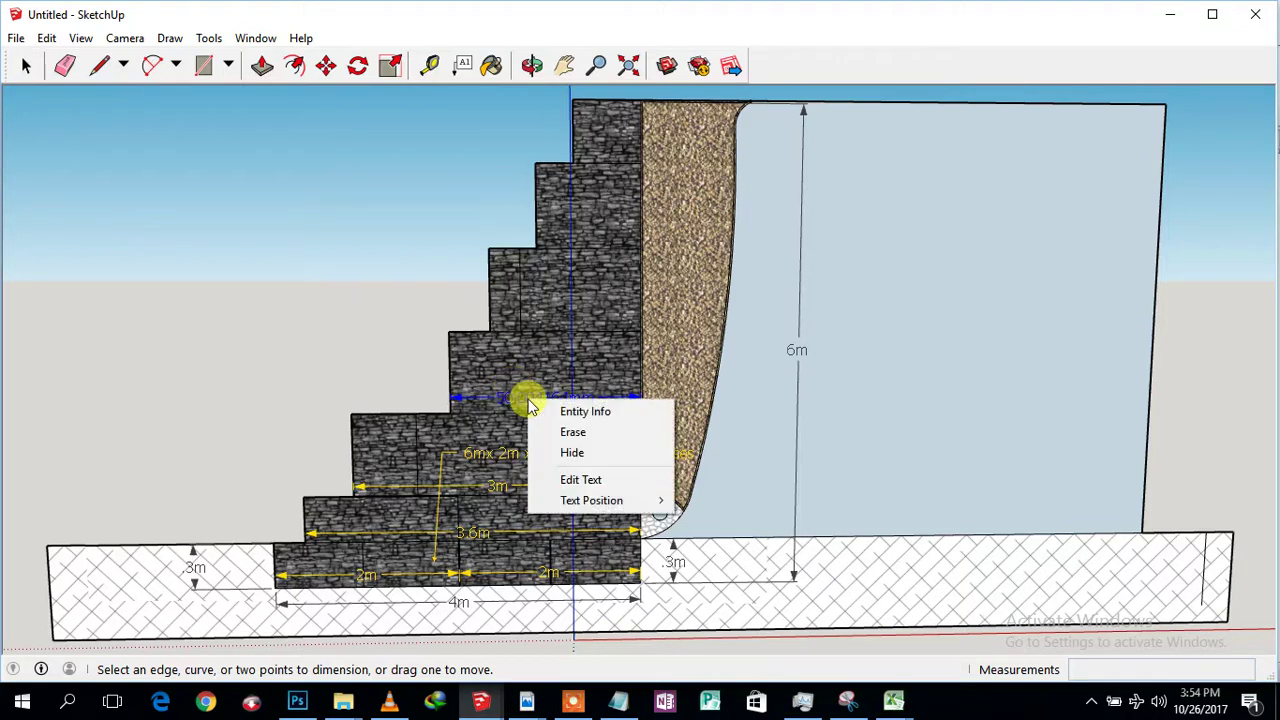
pyautogui.click(593, 480)
pyautogui.write('2,3')
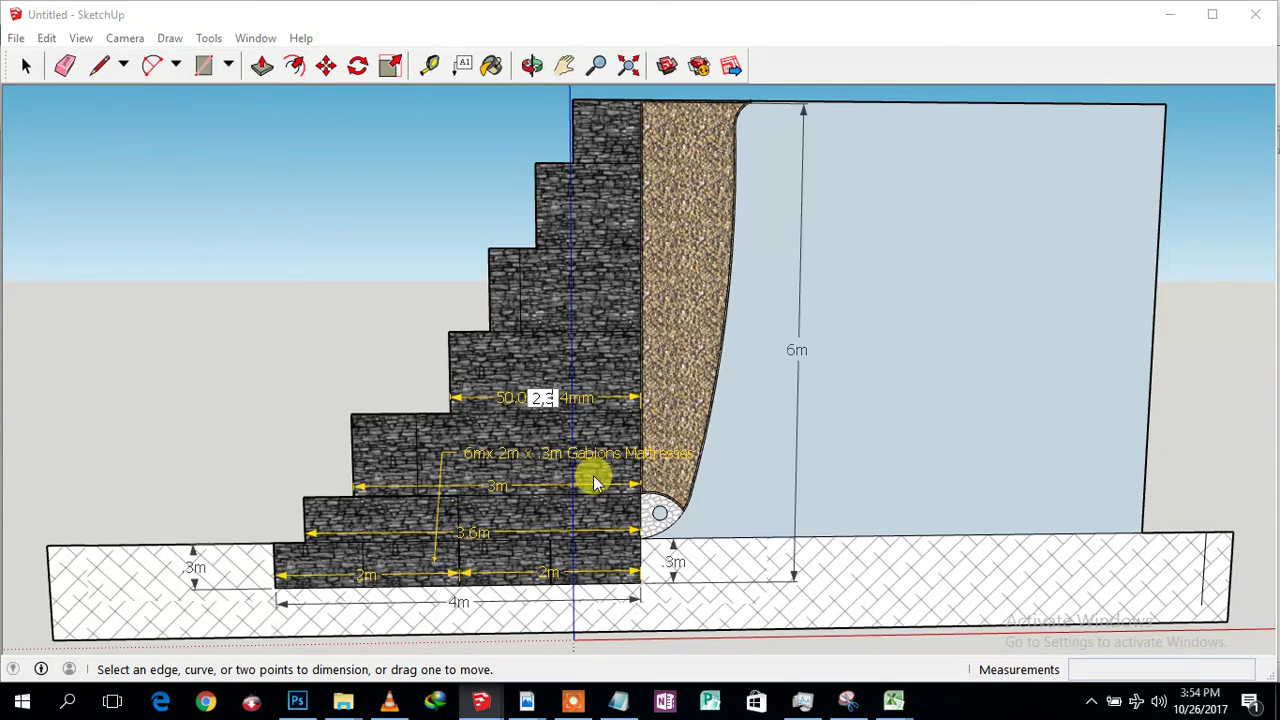
pyautogui.write('m')
pyautogui.press('Return')
pyautogui.click(570, 331)
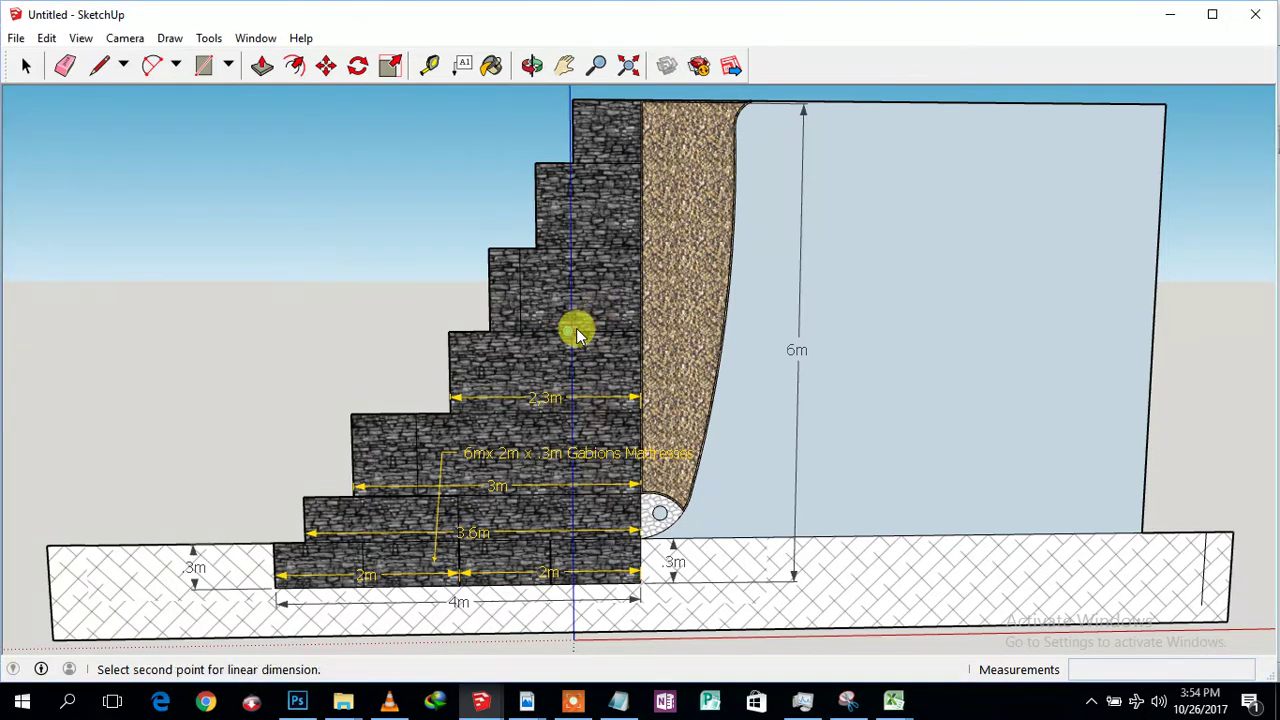